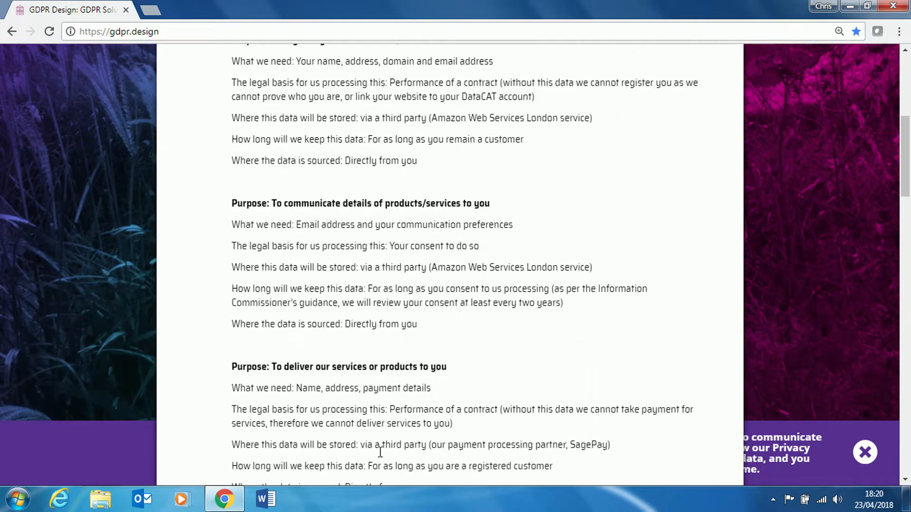
# Read the GDPR Design privacy notice through to the bottom, then close it.
pyautogui.scroll(-6, 380, 452)
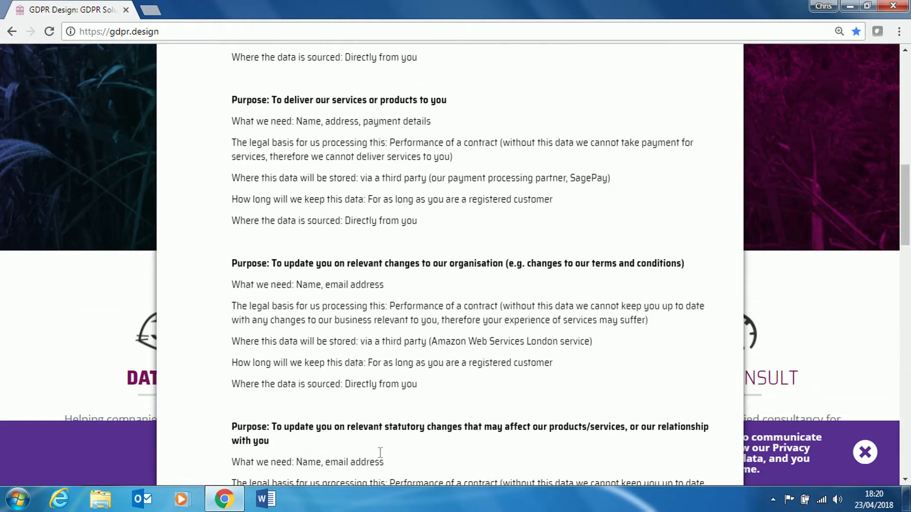
pyautogui.scroll(-3, 380, 454)
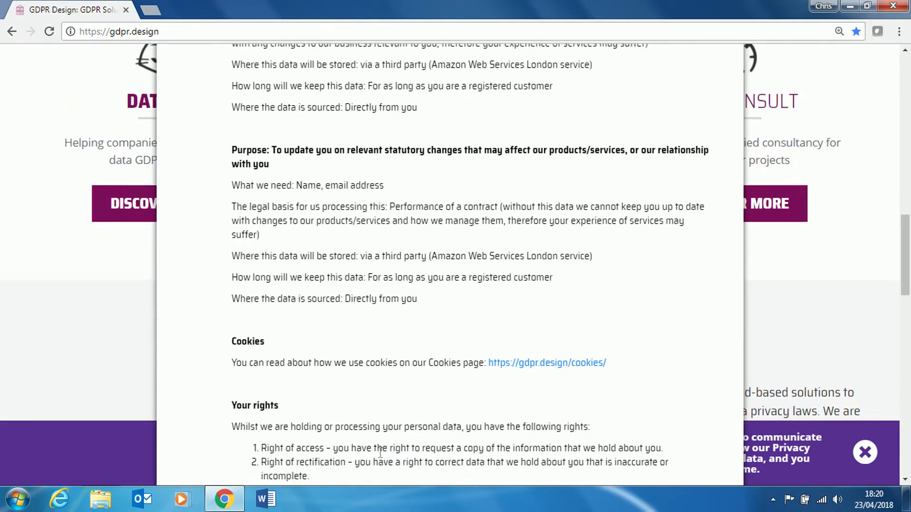
pyautogui.scroll(-8, 380, 455)
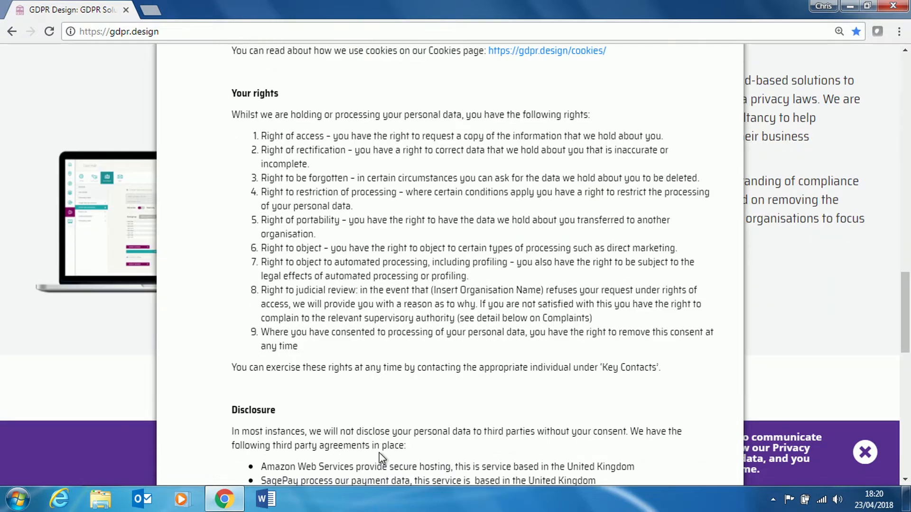
pyautogui.scroll(-5, 380, 454)
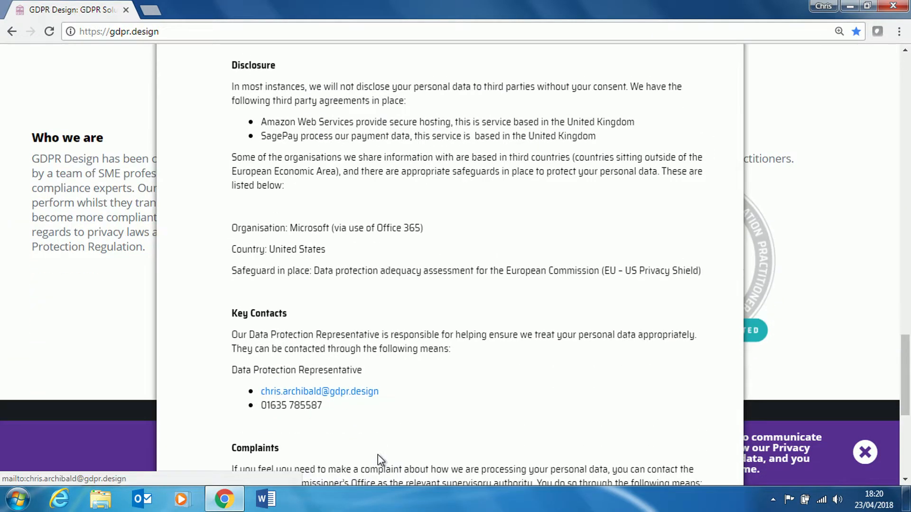
pyautogui.scroll(-2, 380, 455)
pyautogui.scroll(-4, 380, 456)
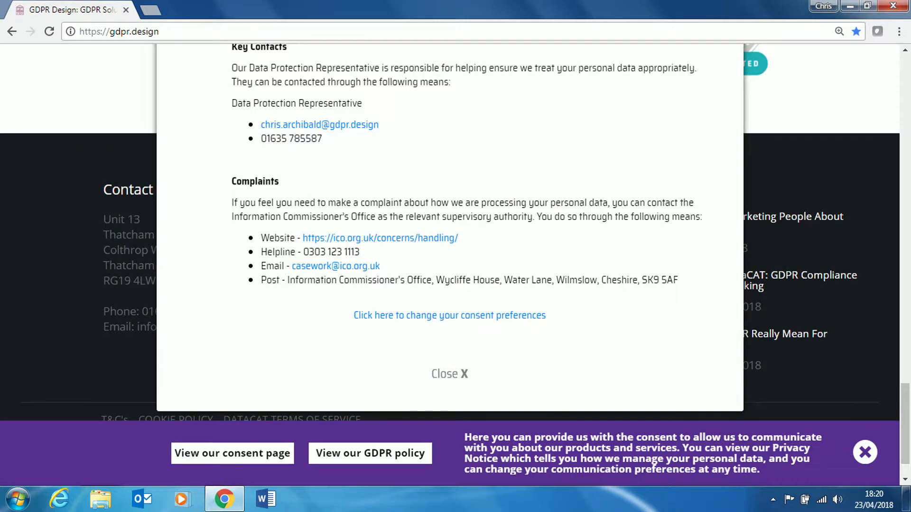
pyautogui.click(449, 374)
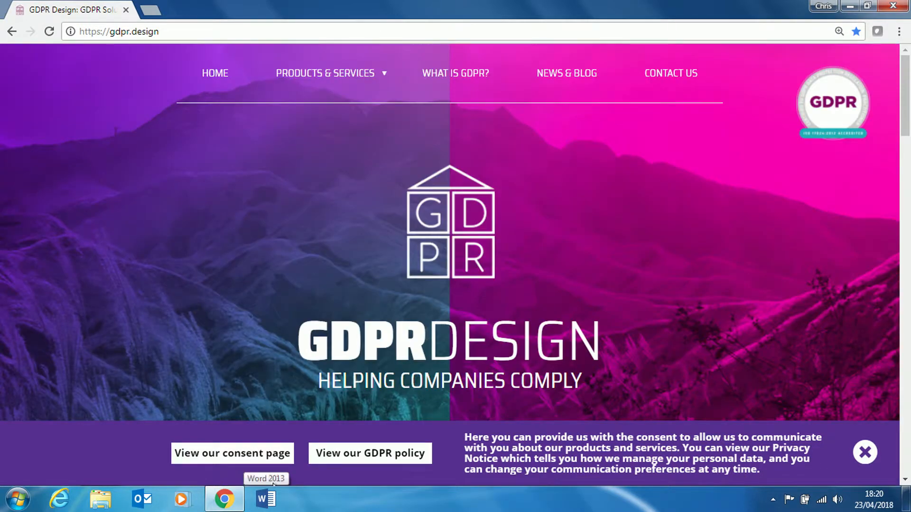
# Open the consent page, check Facebook's data policy, tick Email, and close the page.
pyautogui.click(267, 454)
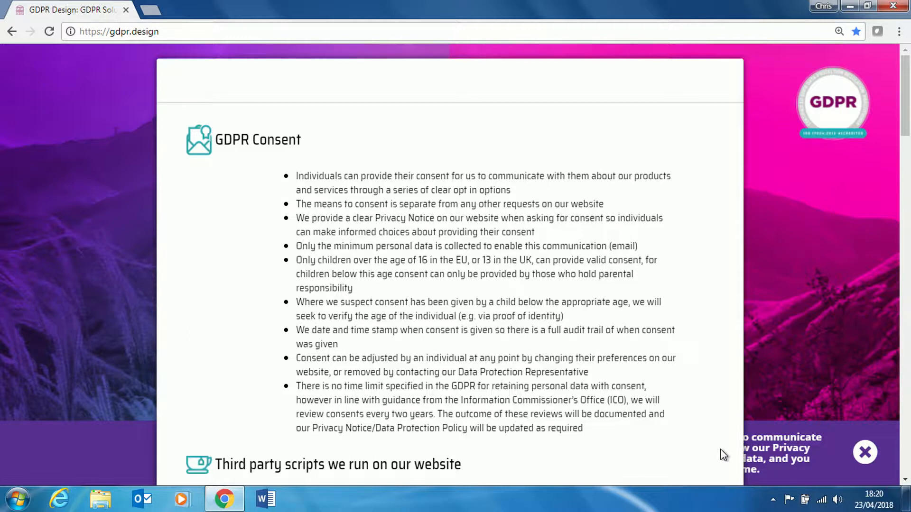
pyautogui.scroll(-3, 721, 449)
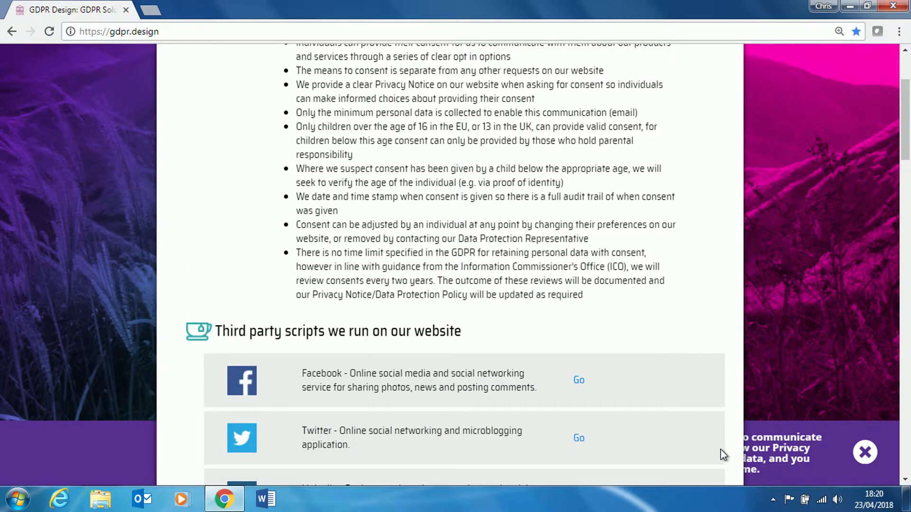
pyautogui.scroll(-3, 721, 454)
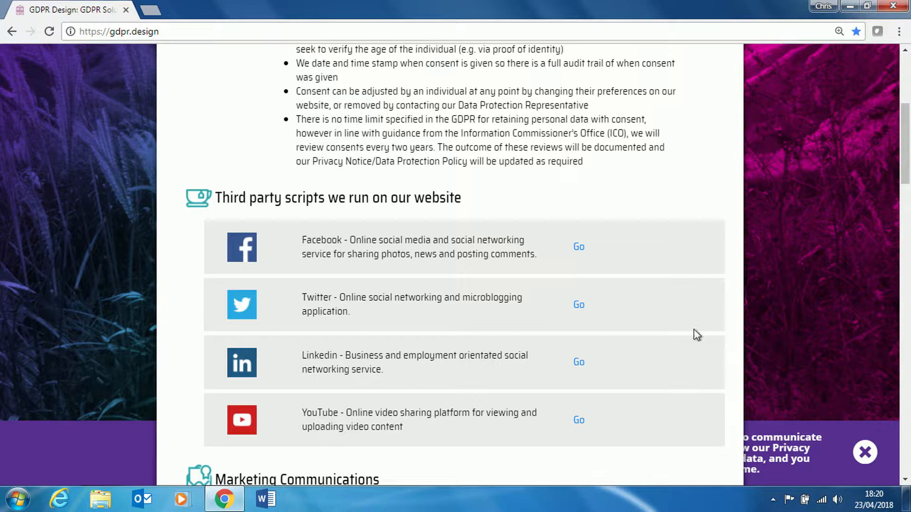
pyautogui.click(579, 250)
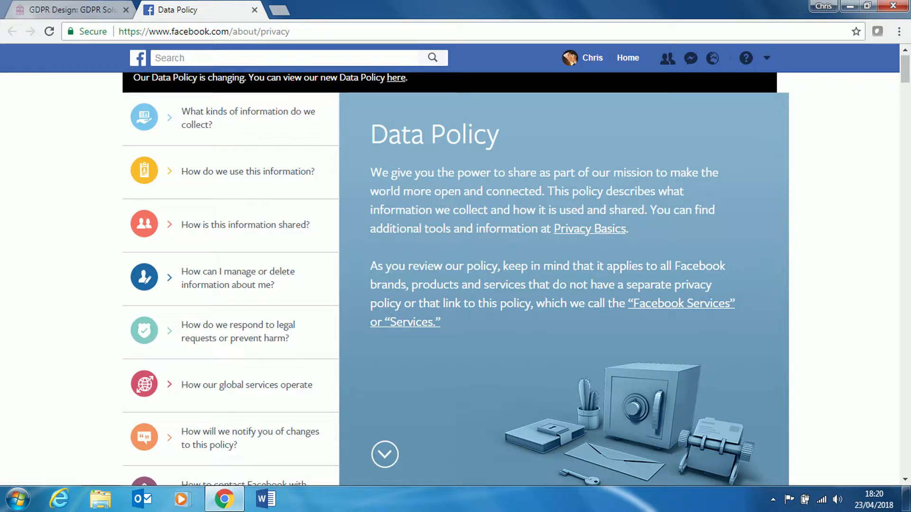
pyautogui.hotkey('ctrl', 'w')
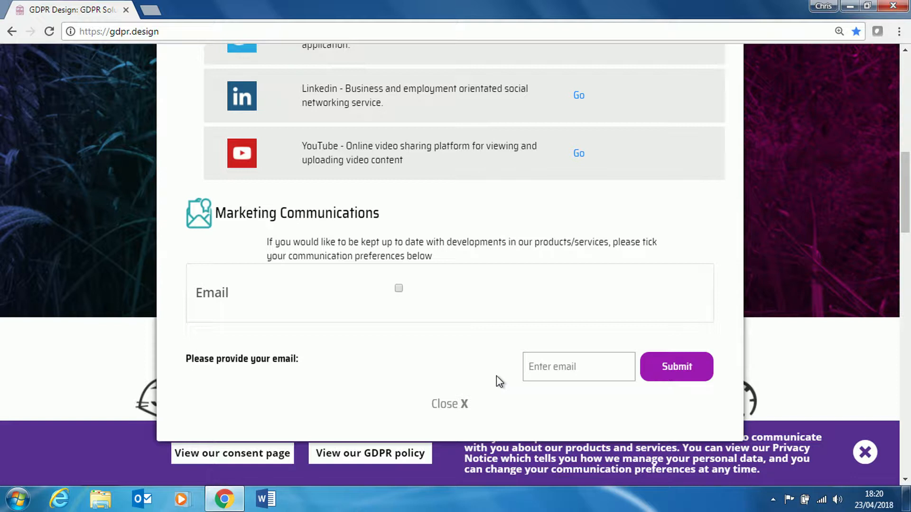
pyautogui.click(399, 289)
pyautogui.click(449, 411)
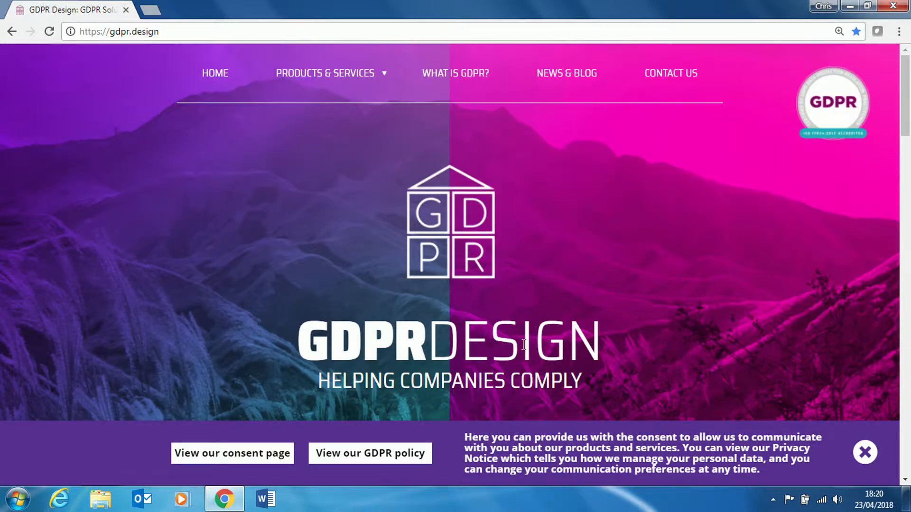
# Dismiss and restore the consent bar, then reopen the consent page at its GDPR Consent section.
pyautogui.click(868, 453)
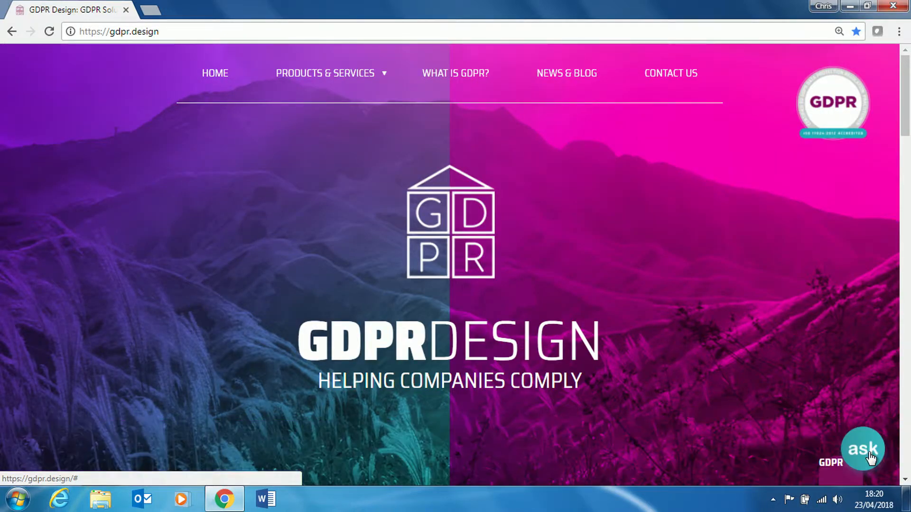
pyautogui.click(834, 478)
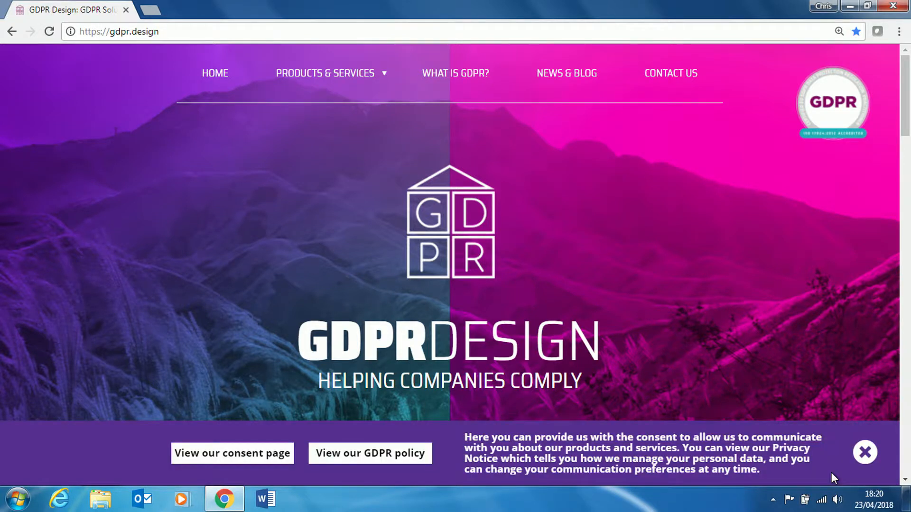
pyautogui.click(273, 453)
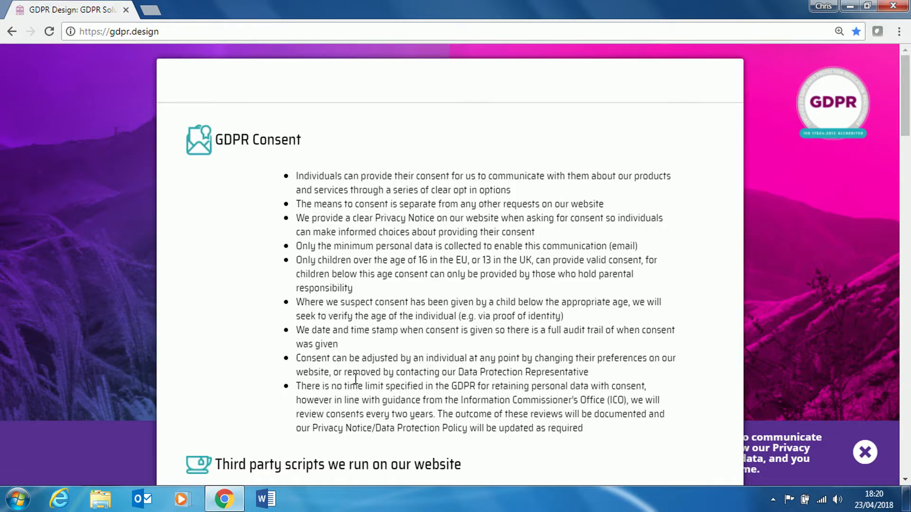
pyautogui.scroll(-11, 356, 380)
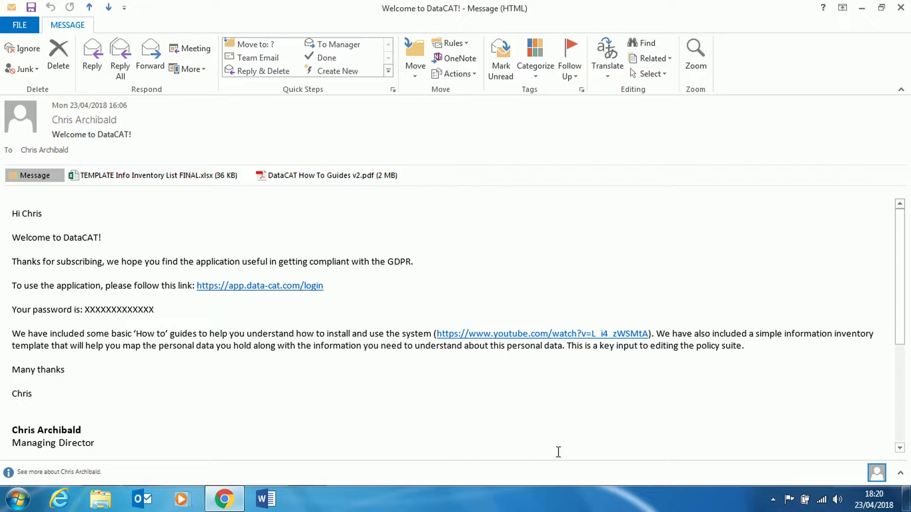
# Open the TEMPLATE Info Inventory List FINAL attachment, view its EXAMPLE INFORMATION INVENTORY sheet, then close Excel.
pyautogui.click(184, 178)
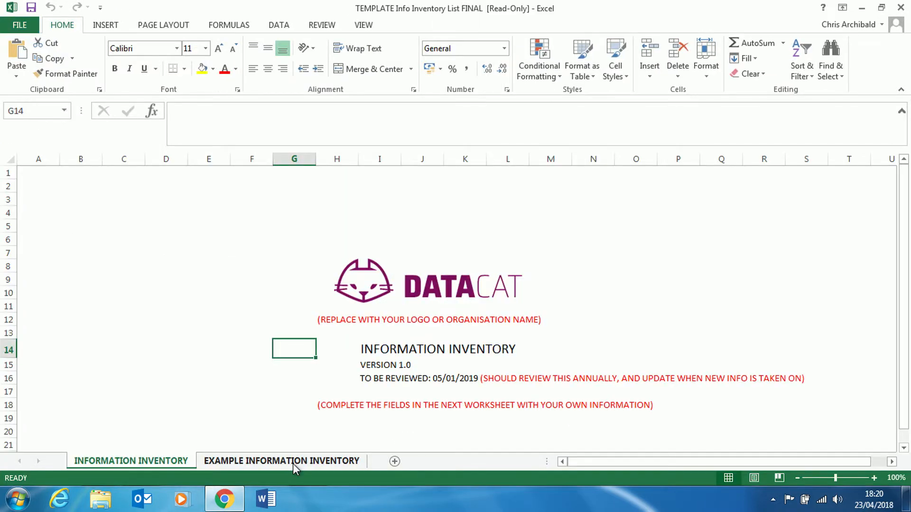
pyautogui.click(292, 463)
pyautogui.moveTo(588, 462); pyautogui.dragTo(665, 462)
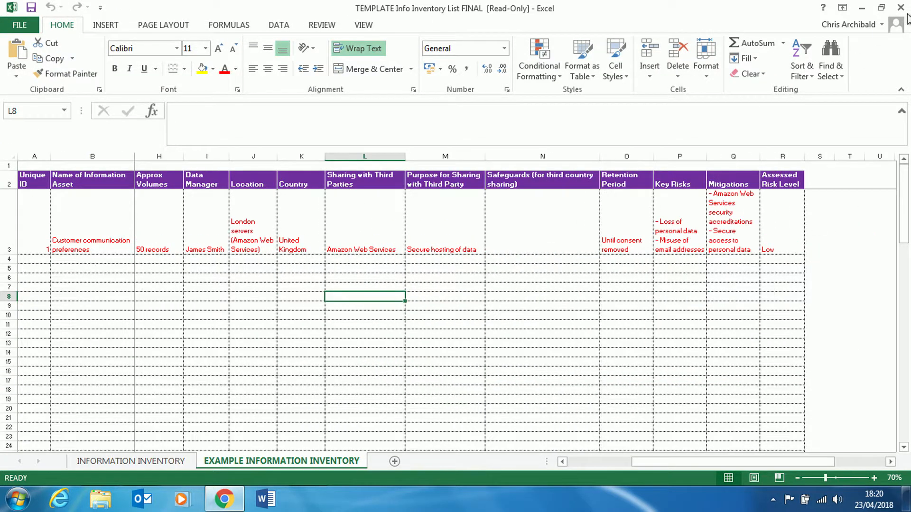
pyautogui.click(901, 8)
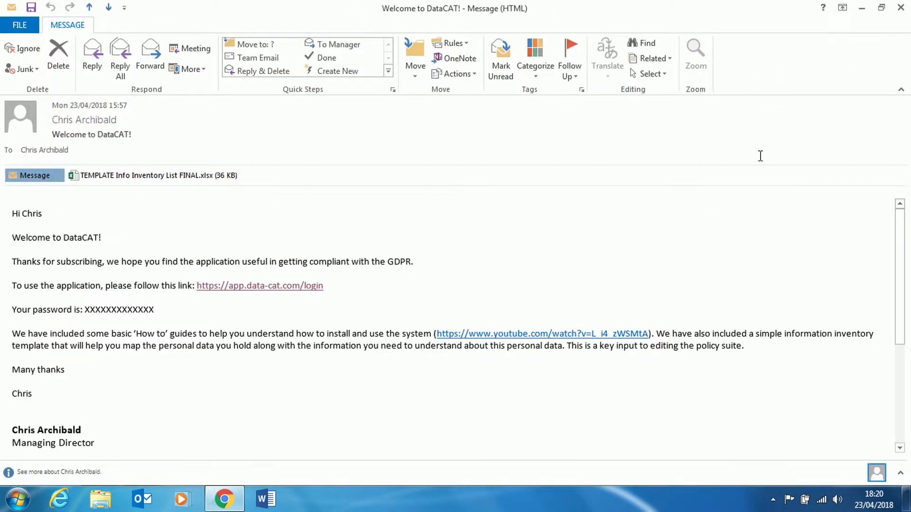
# Log in to DataCAT from the email link using the account e-mail and password.
pyautogui.click(262, 287)
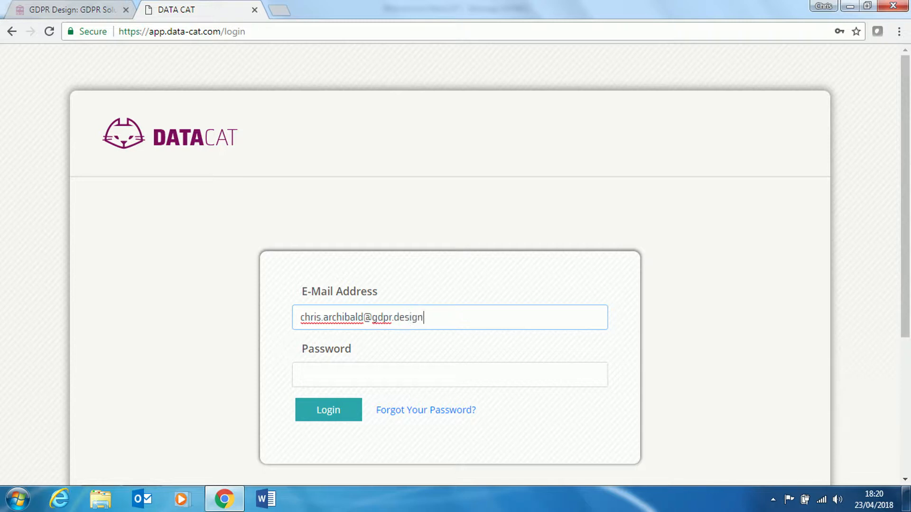
pyautogui.press('Tab')
pyautogui.write('********')
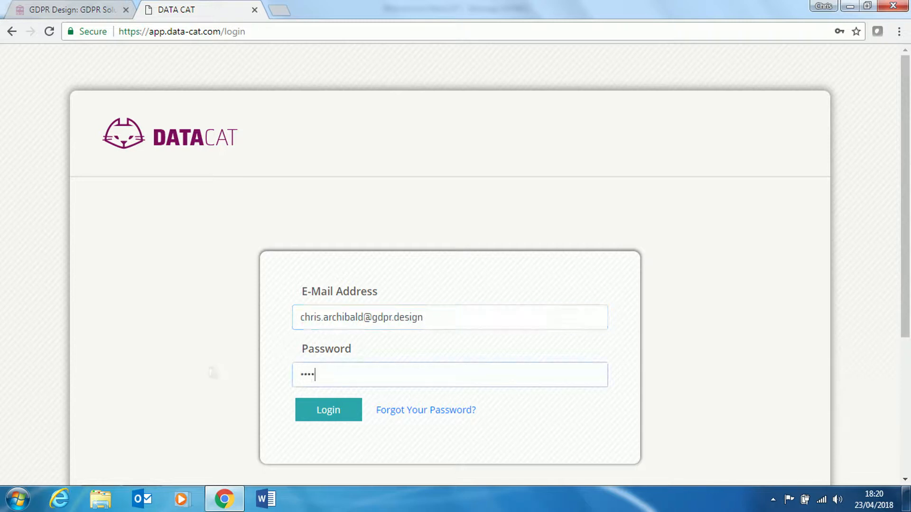
pyautogui.click(323, 411)
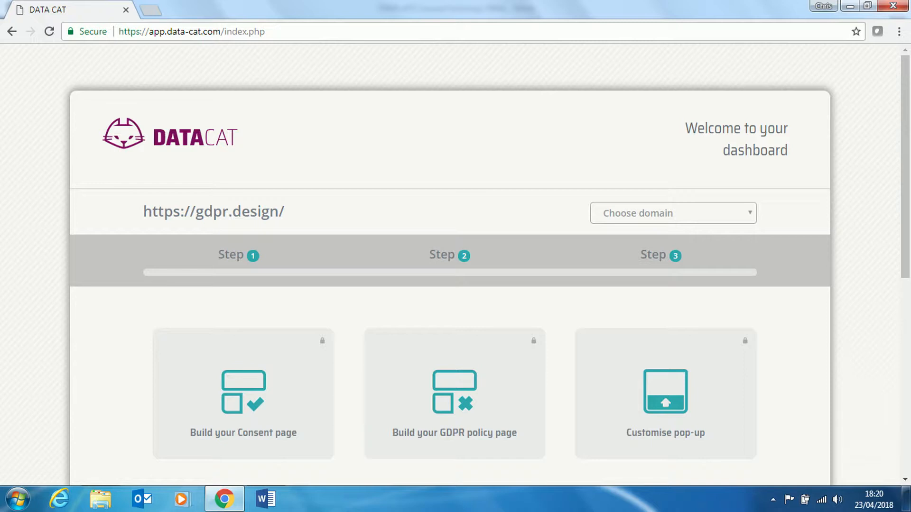
# Open the consent page builder and bring up its colour and layout settings.
pyautogui.click(278, 408)
pyautogui.moveTo(242, 228)
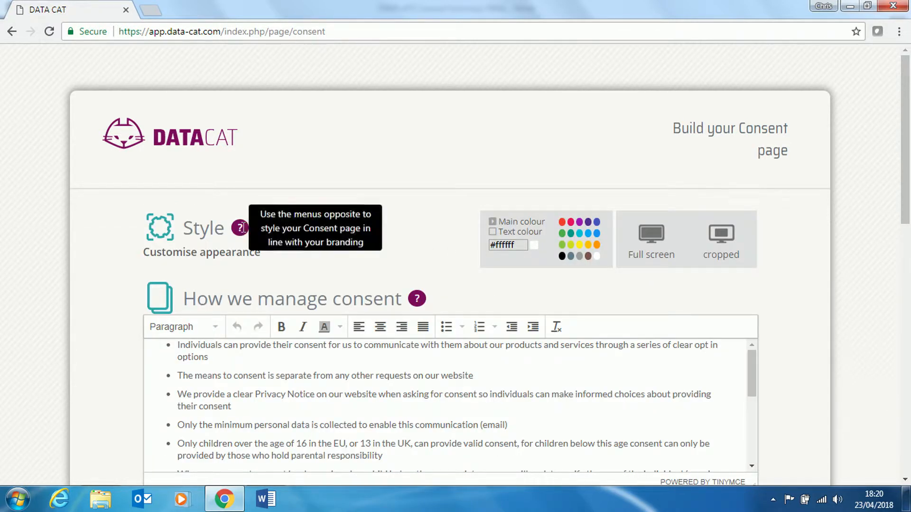
pyautogui.click(242, 227)
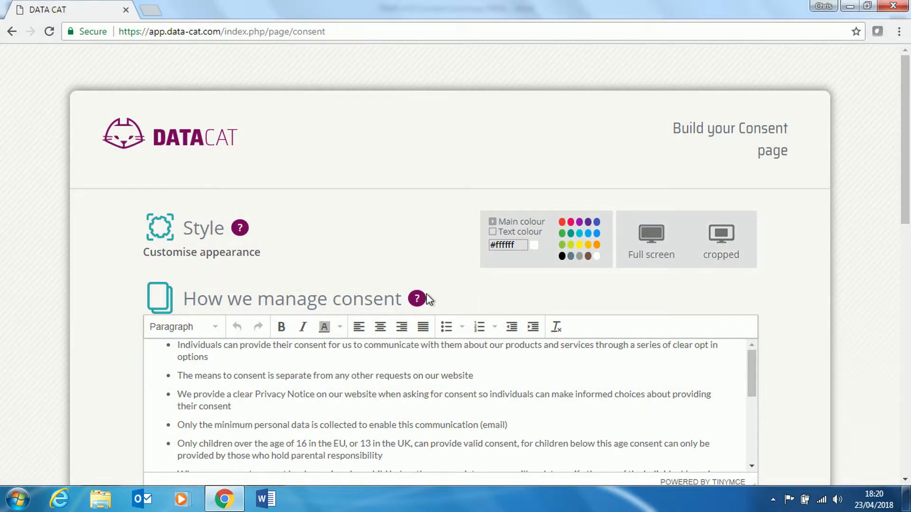
pyautogui.moveTo(427, 298)
pyautogui.moveTo(751, 382); pyautogui.dragTo(761, 447)
# Delete 'Data Protection Officer (DPO)/' and '(DELETE AS APPROPRIATE)' from the consent text.
pyautogui.moveTo(286, 393); pyautogui.dragTo(702, 381)
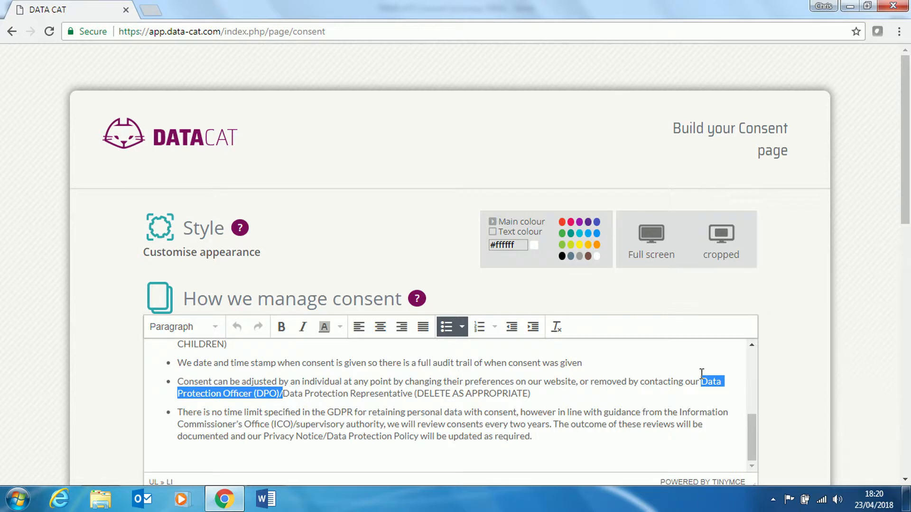
pyautogui.press('BackSpace')
pyautogui.moveTo(406, 394); pyautogui.dragTo(305, 409)
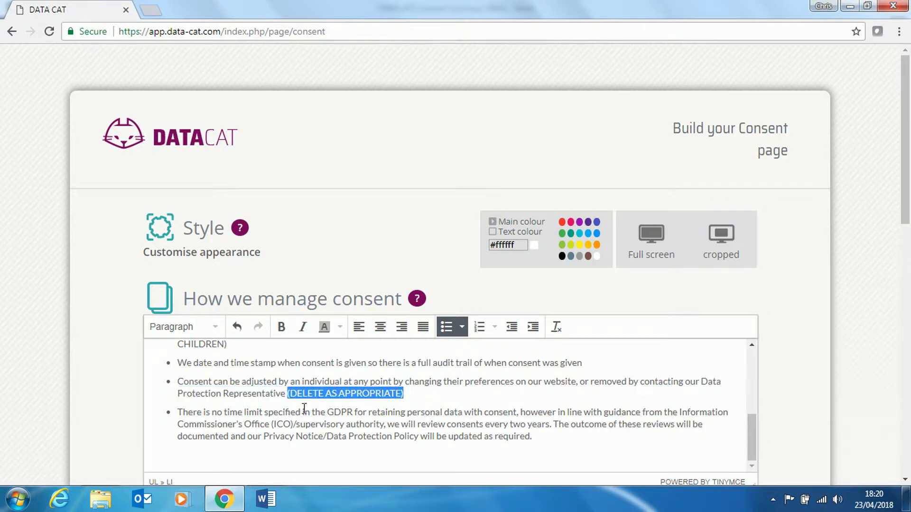
pyautogui.press('BackSpace')
pyautogui.scroll(-2, 322, 412)
# Add Facebook, Twitter and LinkedIn from the list of third-party scripts.
pyautogui.scroll(-5, 322, 412)
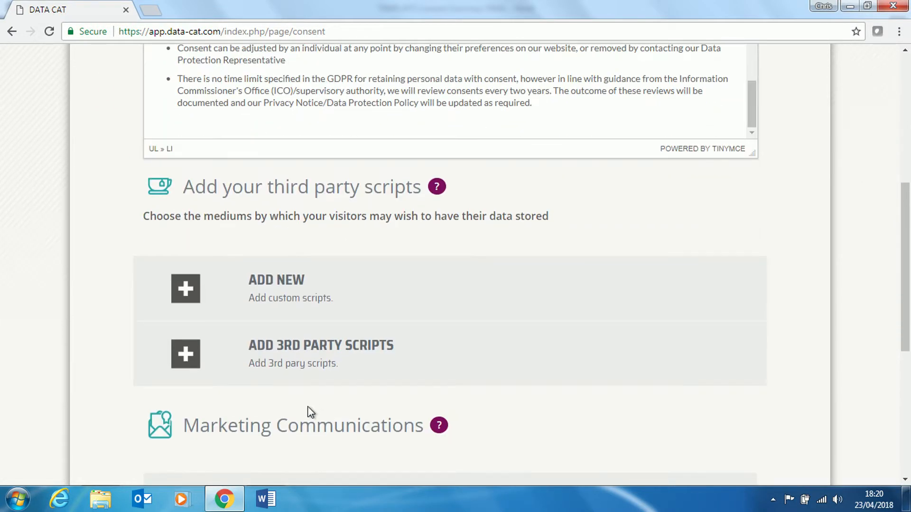
pyautogui.moveTo(438, 188)
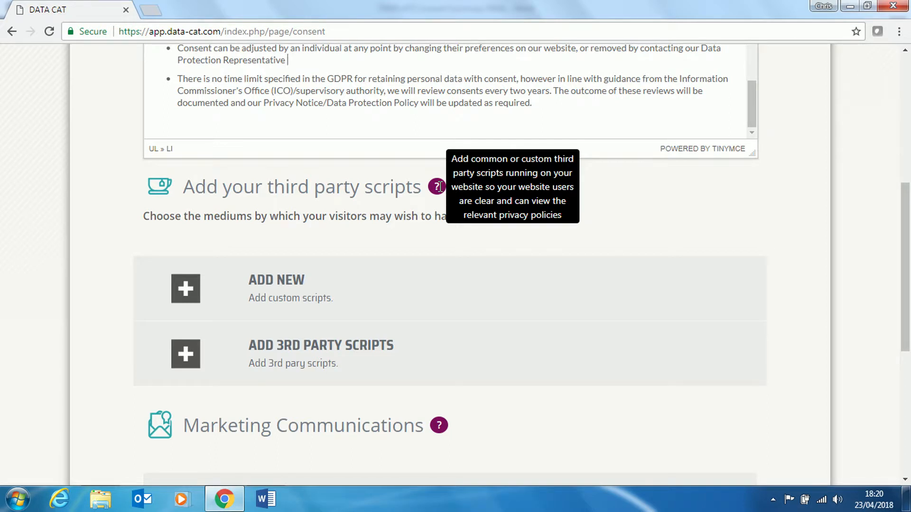
pyautogui.click(188, 357)
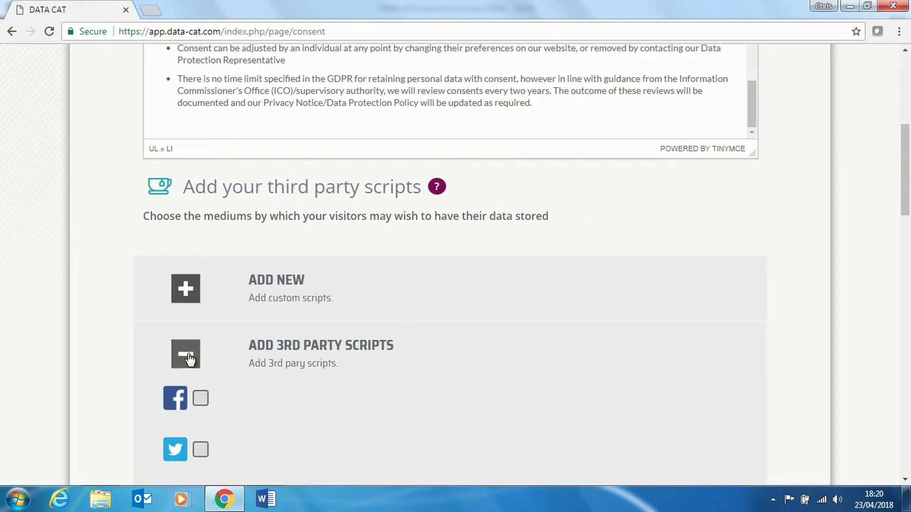
pyautogui.scroll(-3, 188, 357)
pyautogui.click(200, 264)
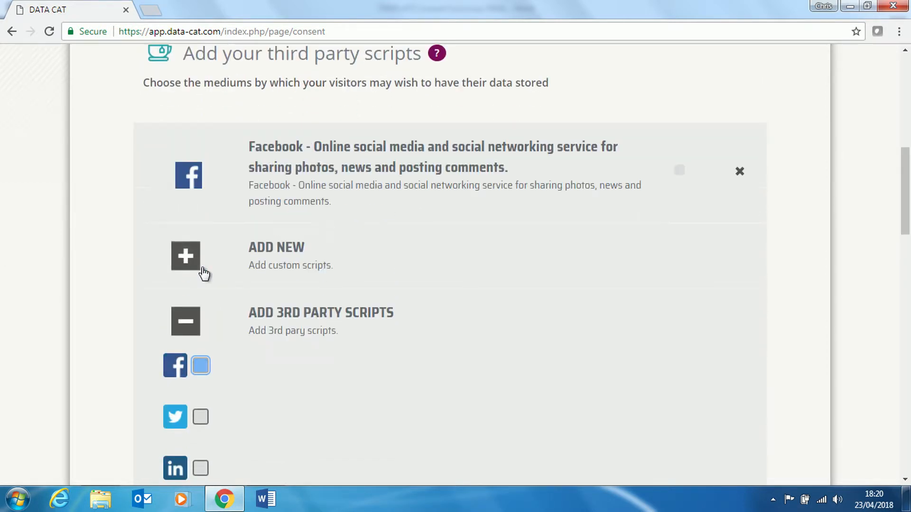
pyautogui.click(201, 417)
pyautogui.scroll(-1, 203, 439)
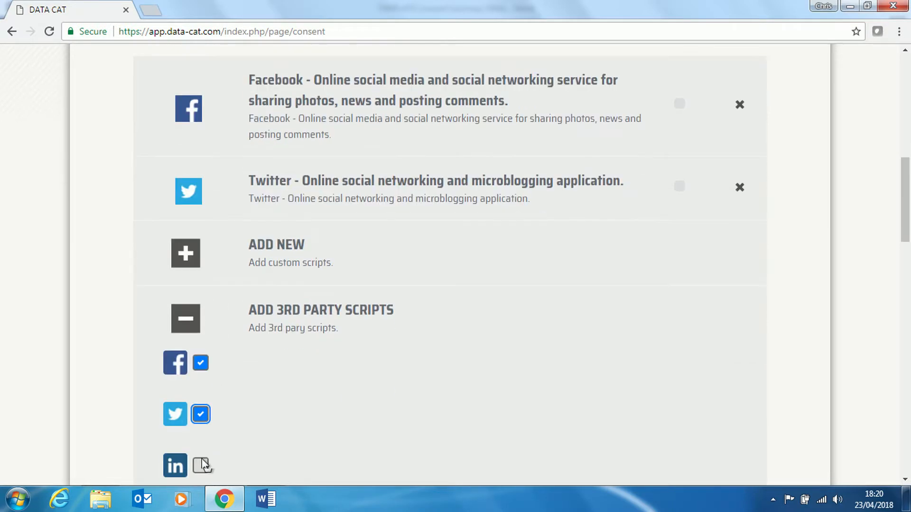
pyautogui.click(202, 465)
pyautogui.scroll(2, 334, 406)
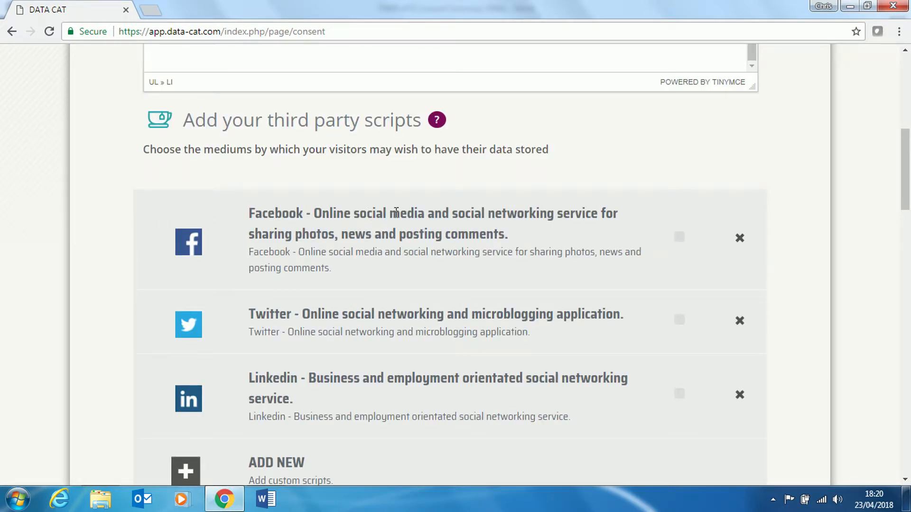
# Enable the added Facebook, Twitter and LinkedIn scripts and collapse the scripts list.
pyautogui.click(679, 237)
pyautogui.click(680, 327)
pyautogui.click(680, 394)
pyautogui.scroll(-7, 466, 378)
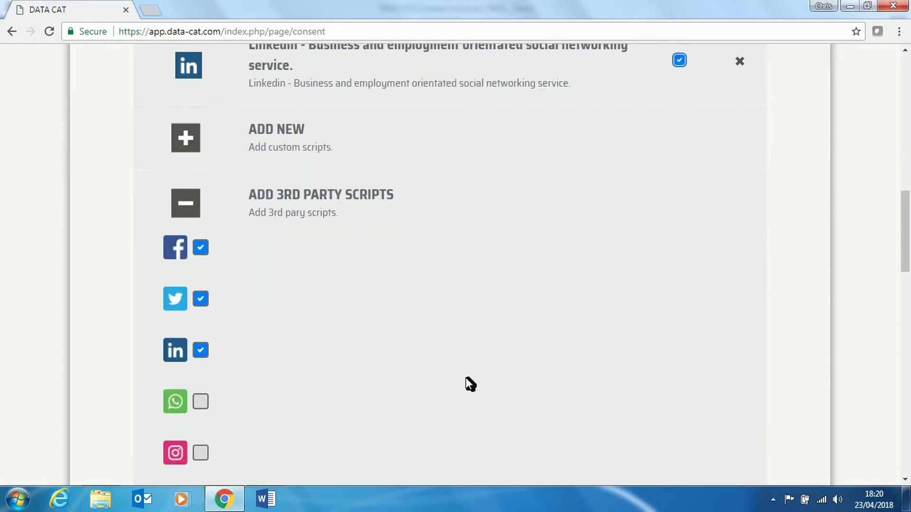
pyautogui.click(194, 209)
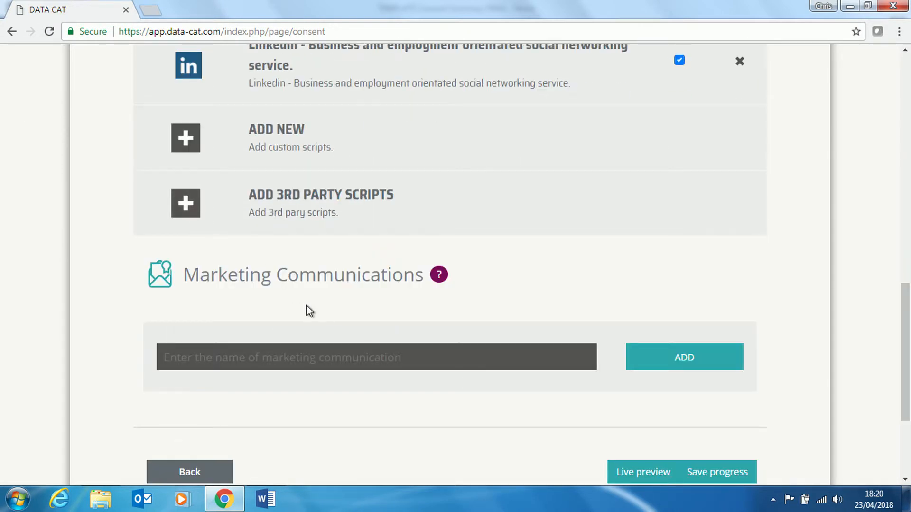
# Add 'Email' as a marketing communication.
pyautogui.scroll(-2, 306, 310)
pyautogui.click(270, 293)
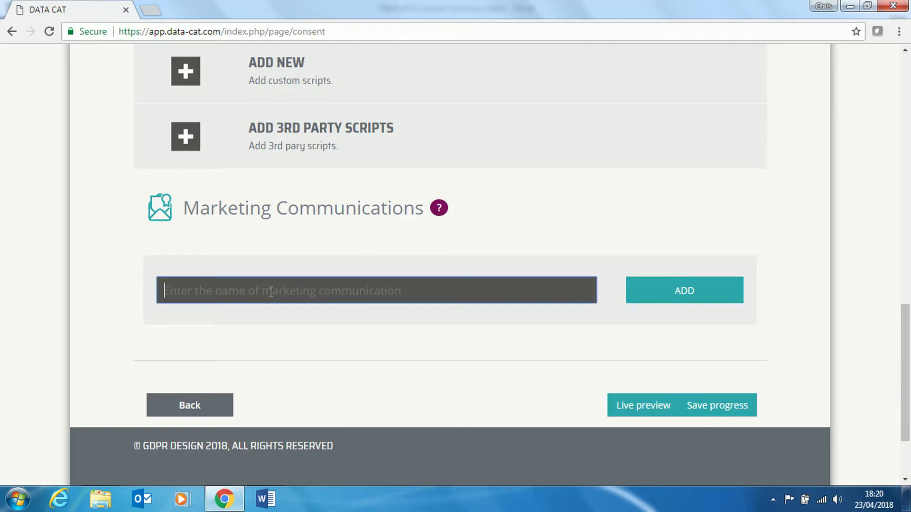
pyautogui.write('Email')
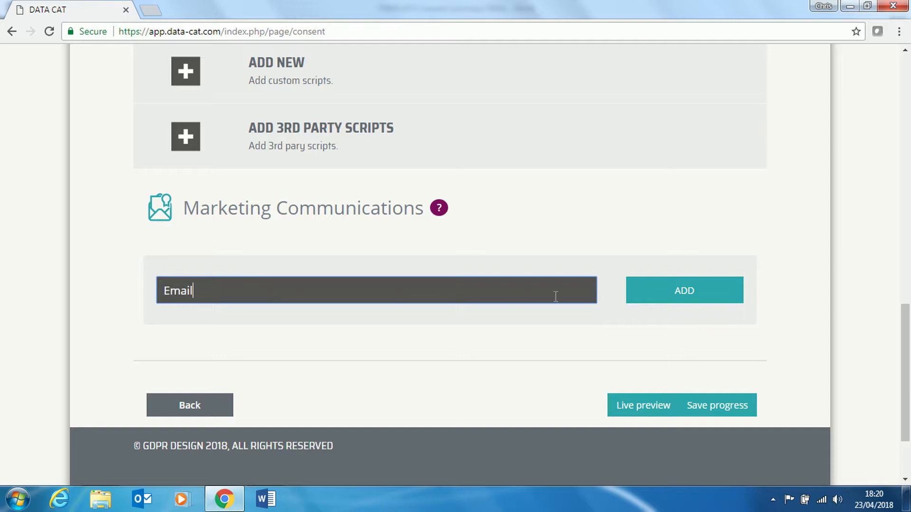
pyautogui.click(661, 300)
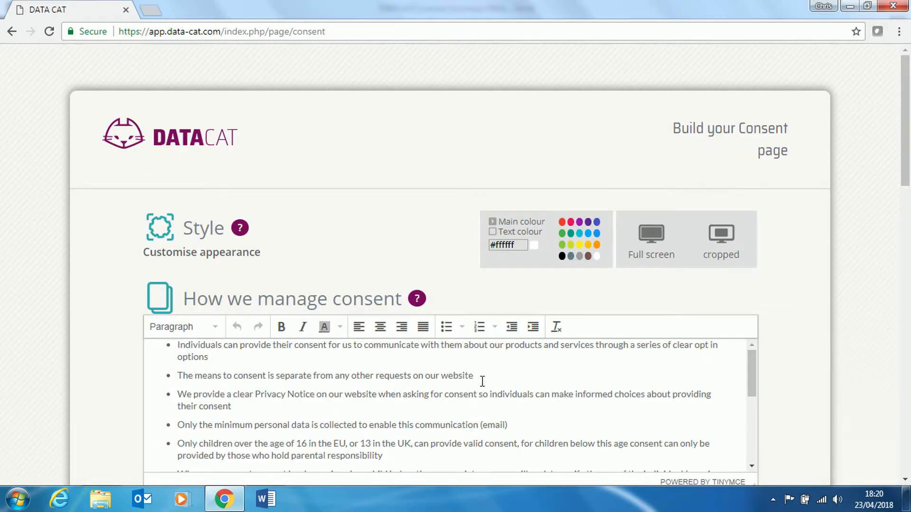
# Save progress on the consent page.
pyautogui.scroll(-5, 484, 379)
pyautogui.scroll(-5, 490, 395)
pyautogui.scroll(-10, 489, 402)
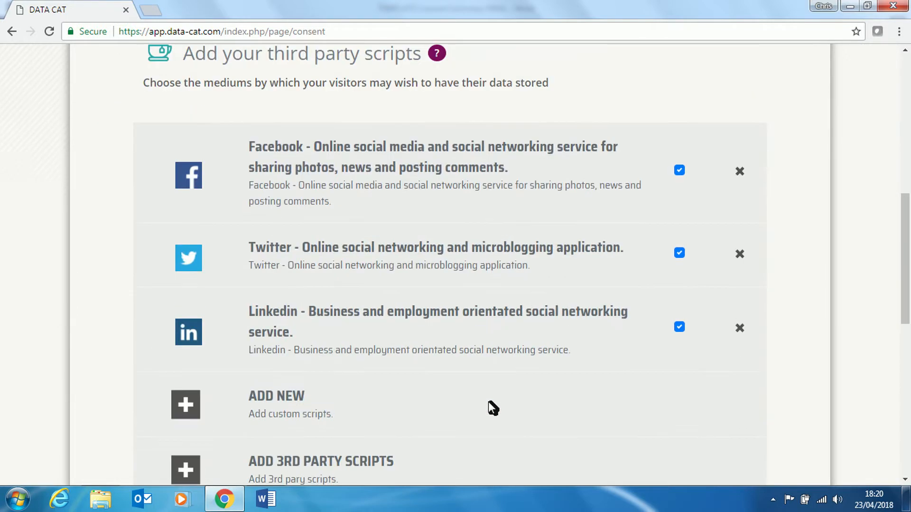
pyautogui.click(715, 340)
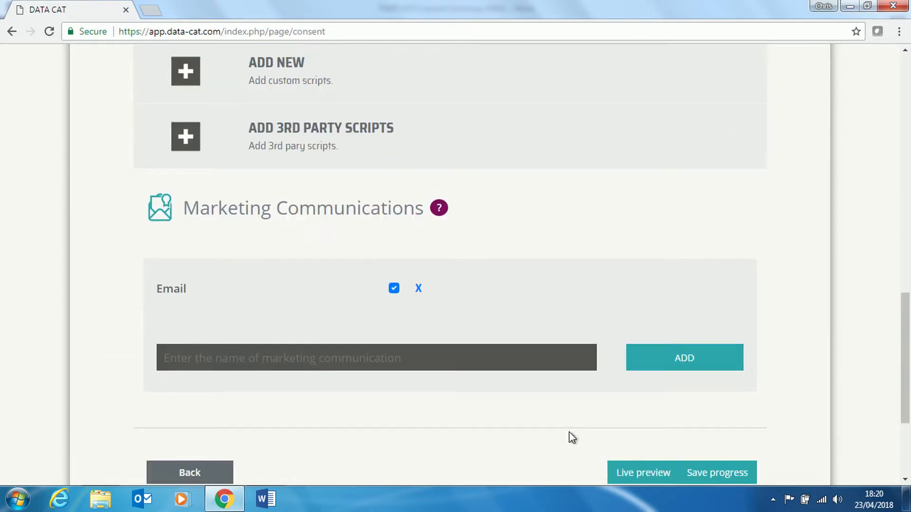
# Check the consent page in the live preview, close it, and return to the dashboard.
pyautogui.click(631, 473)
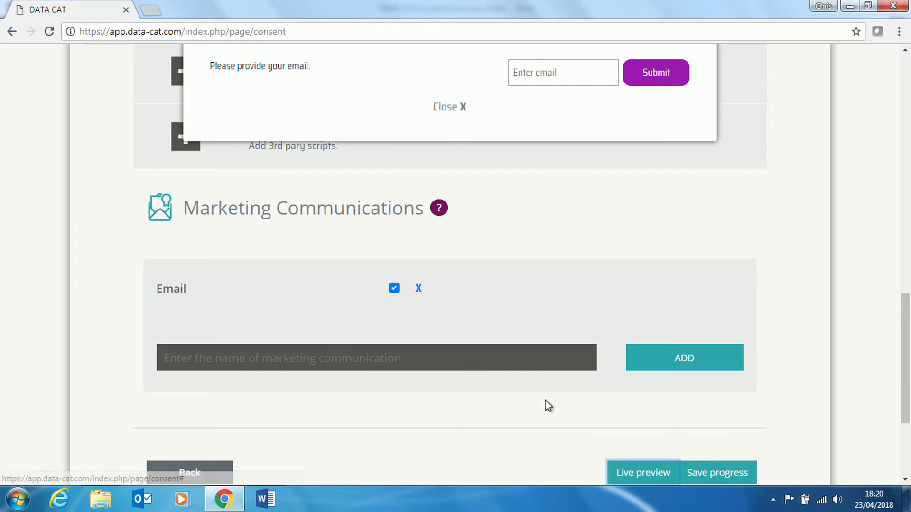
pyautogui.scroll(9, 547, 406)
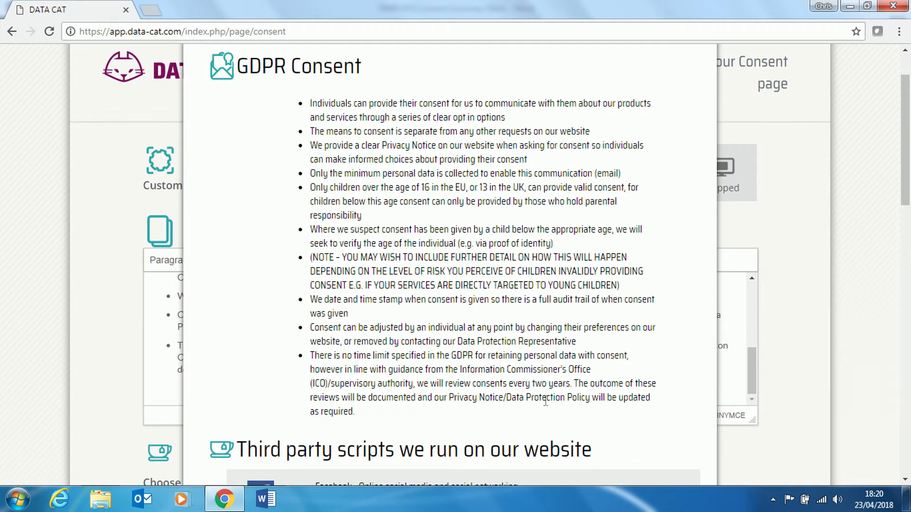
pyautogui.scroll(-4, 521, 295)
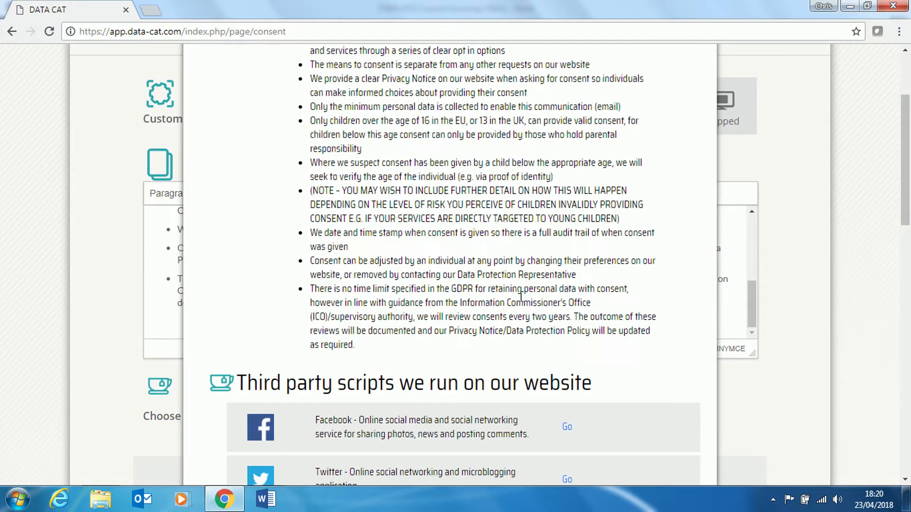
pyautogui.scroll(-6, 521, 295)
pyautogui.click(466, 371)
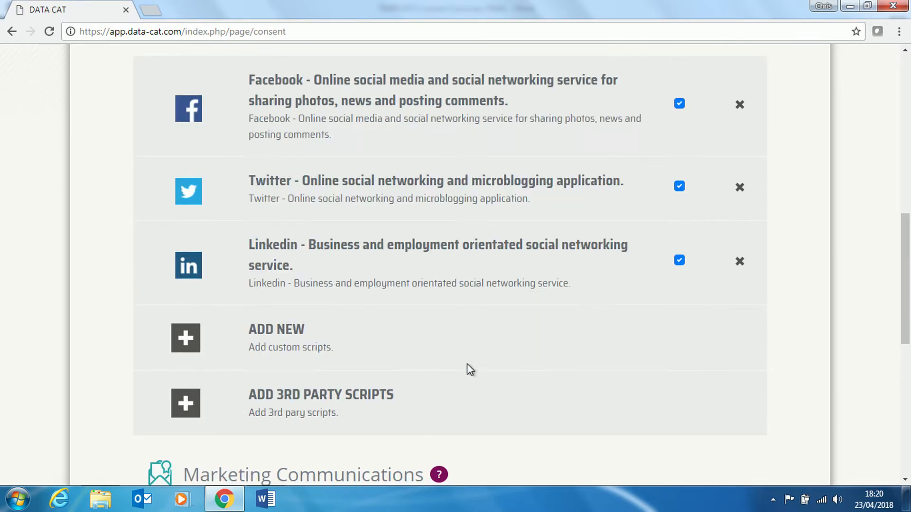
pyautogui.scroll(-7, 467, 363)
pyautogui.click(195, 416)
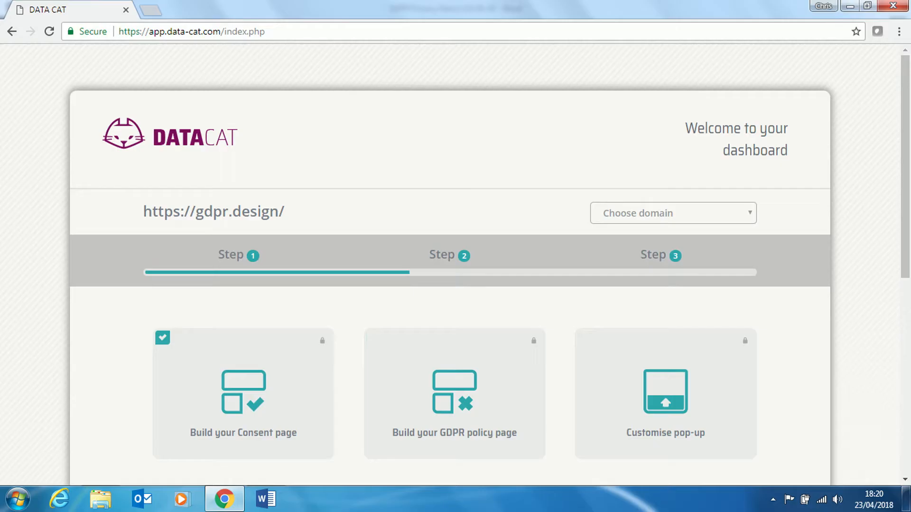
# Open the GDPR policy page builder and download the Data Protection Policy TEMPLATE.
pyautogui.click(460, 415)
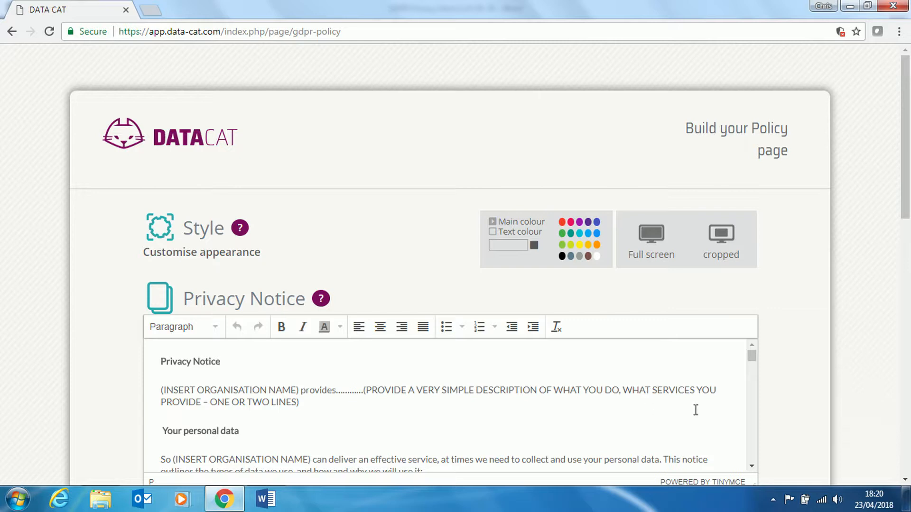
pyautogui.moveTo(753, 357)
pyautogui.mouseDown()
pyautogui.moveTo(767, 402)
pyautogui.moveTo(759, 345)
pyautogui.mouseUp()
pyautogui.moveTo(301, 403); pyautogui.dragTo(368, 388)
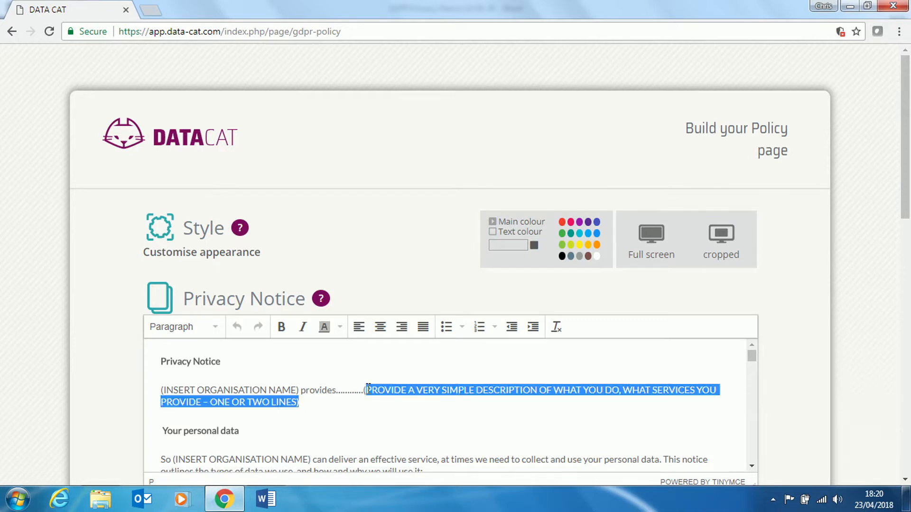
pyautogui.click(424, 422)
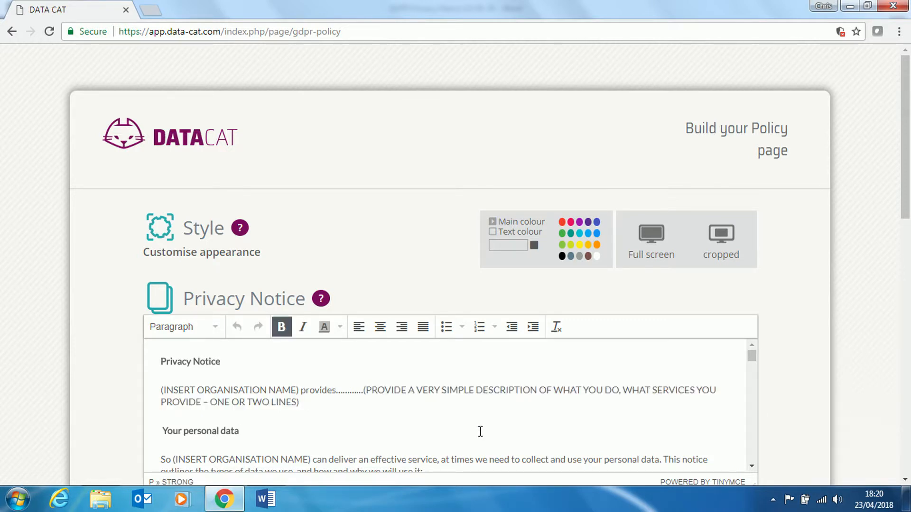
pyautogui.scroll(-4, 802, 437)
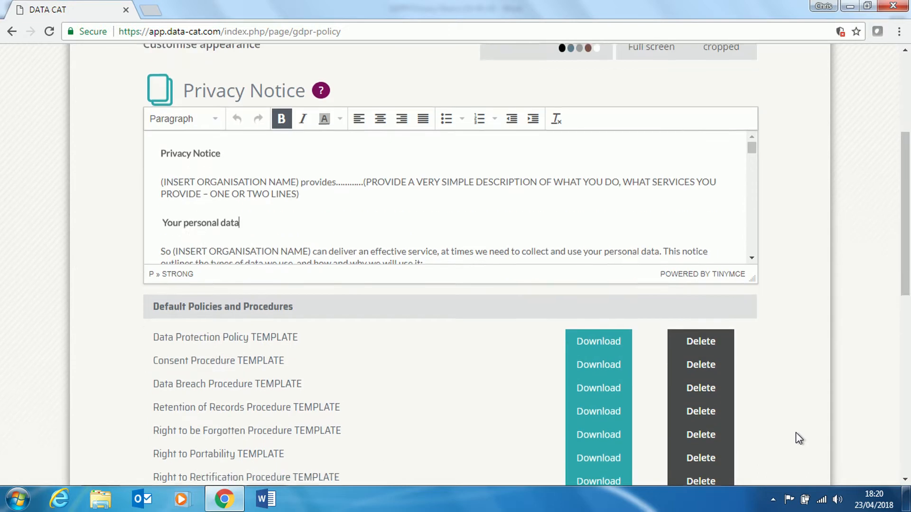
pyautogui.scroll(-3, 795, 432)
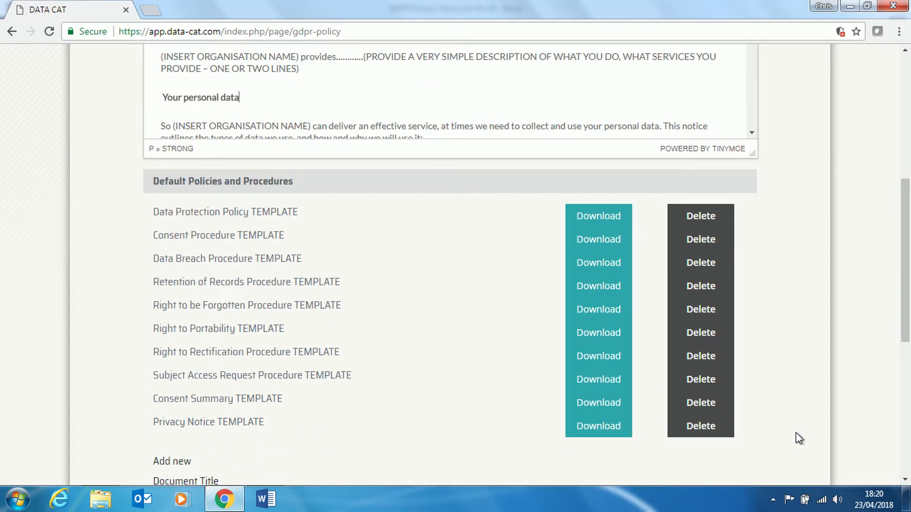
pyautogui.click(598, 217)
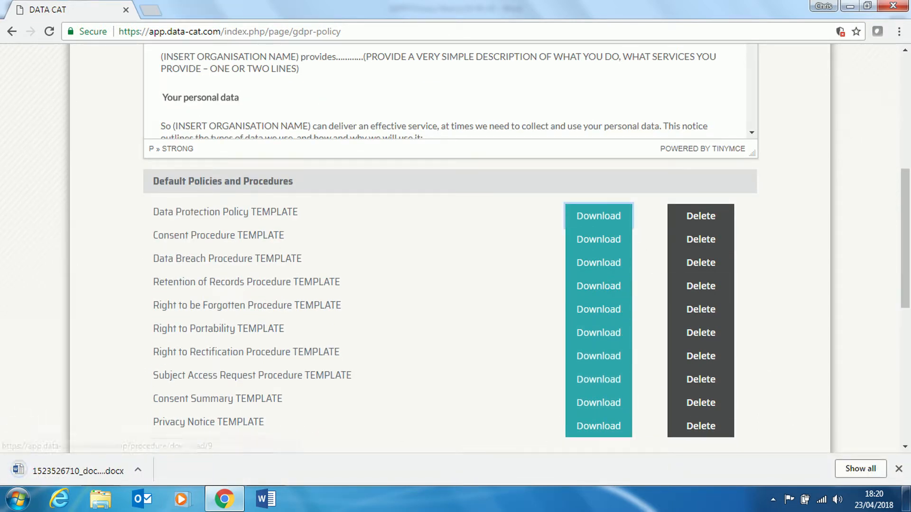
# Open the downloaded Data Protection Policy template in Word and review its (INSERT ORGANISATION NAME) placeholders.
pyautogui.click(76, 470)
pyautogui.scroll(-15, 909, 313)
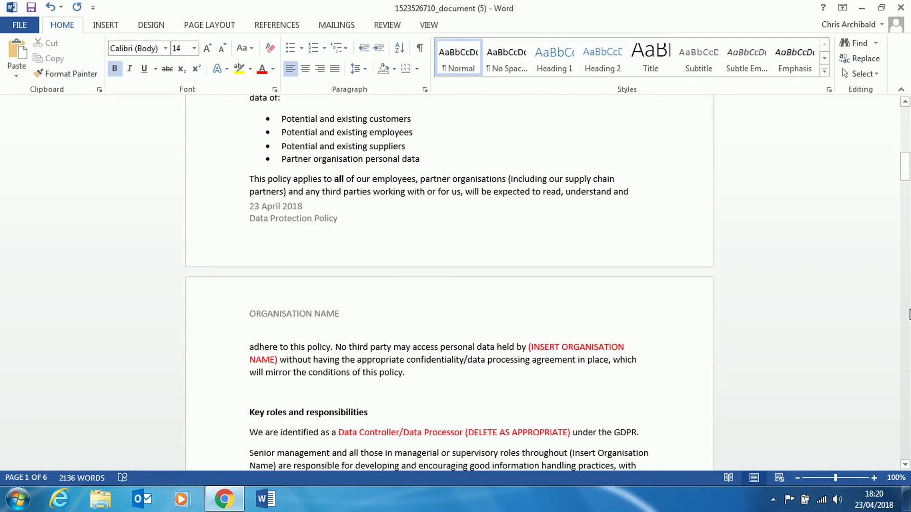
pyautogui.scroll(-3, 909, 314)
pyautogui.moveTo(528, 198); pyautogui.dragTo(278, 210)
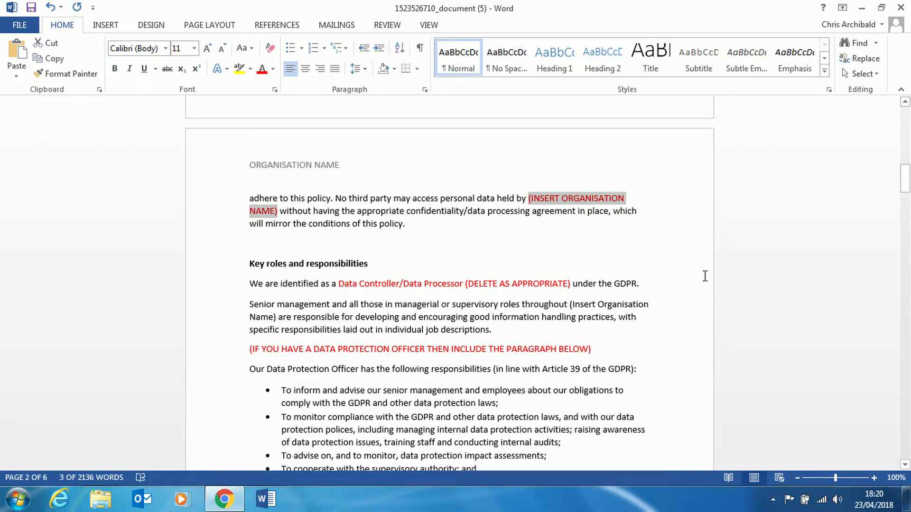
pyautogui.click(26, 27)
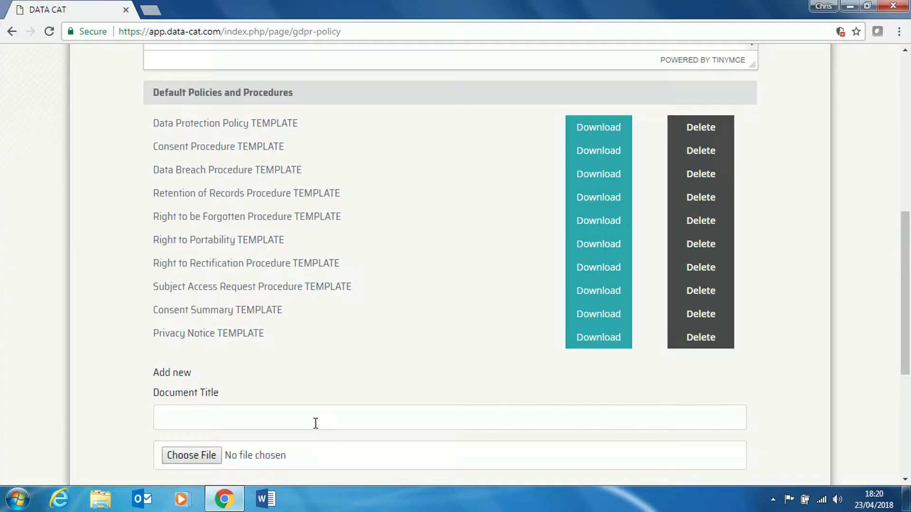
# Add a policy document titled 'Data Protection Policy v1.0' with the Data Protection Policy FINAL PDF and save it.
pyautogui.scroll(-1, 340, 411)
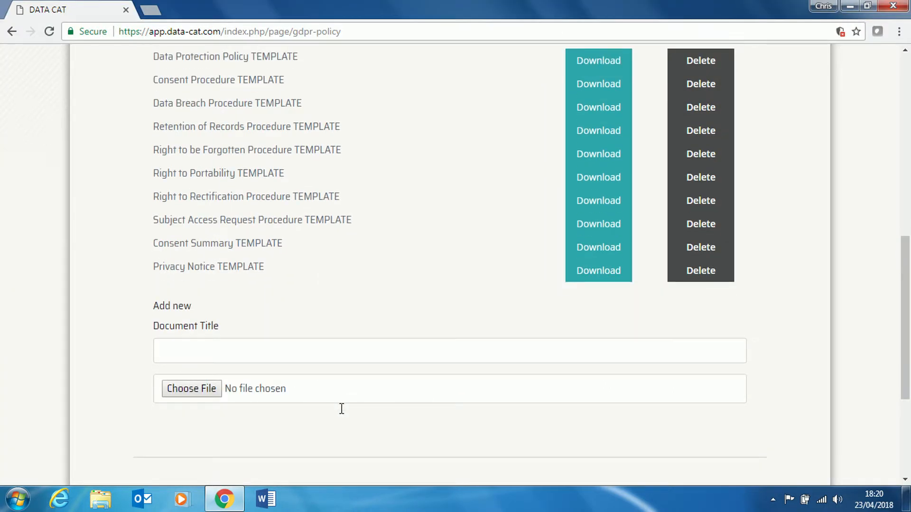
pyautogui.click(260, 355)
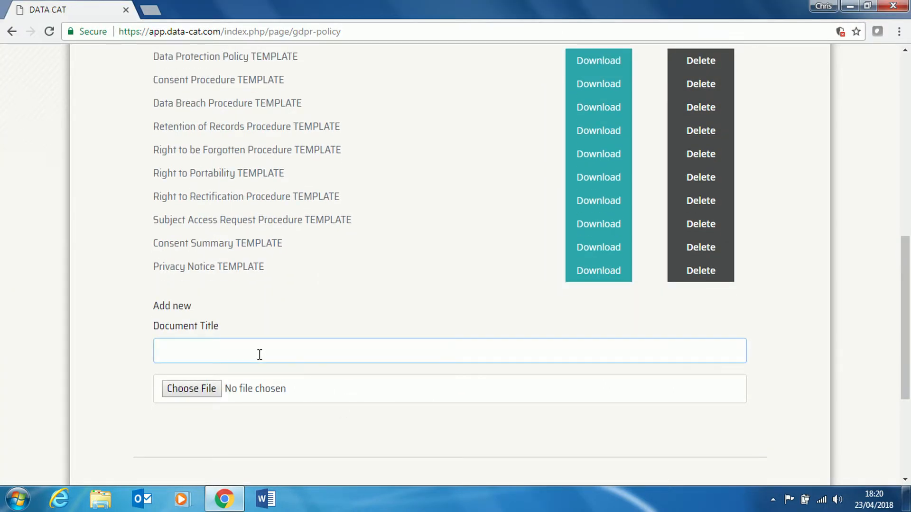
pyautogui.write('Data Protection Policy v1.0')
pyautogui.click(207, 388)
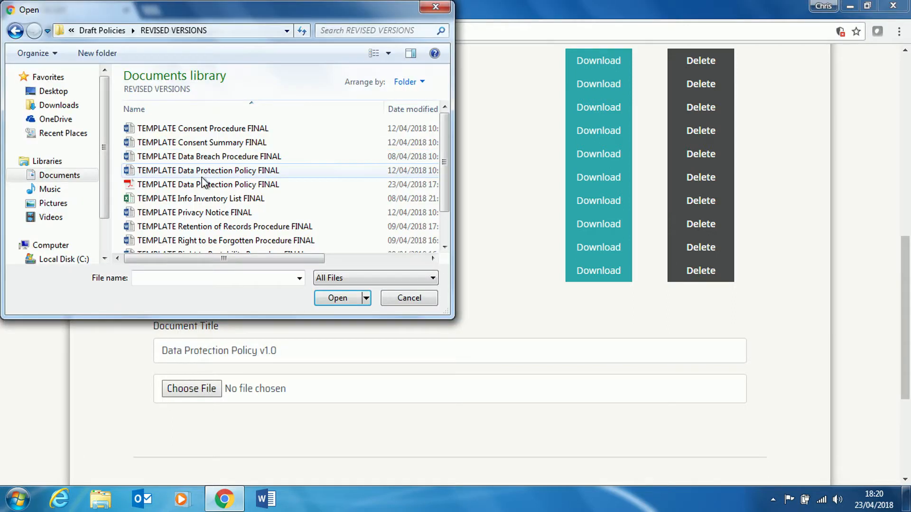
pyautogui.doubleClick(202, 184)
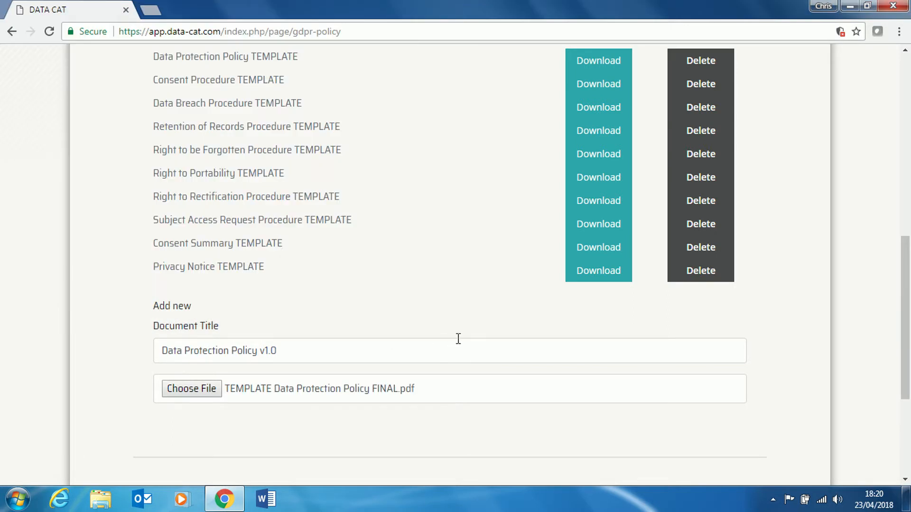
pyautogui.scroll(-3, 458, 339)
pyautogui.click(719, 369)
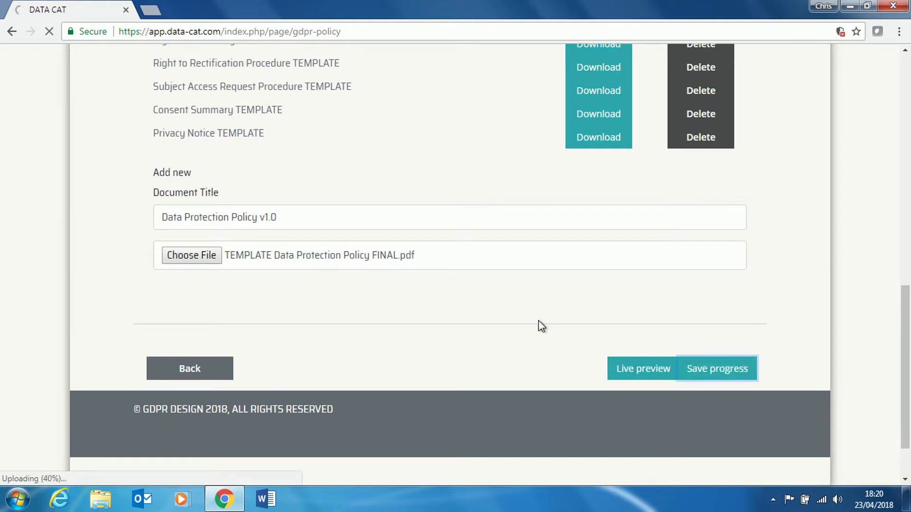
# Check the GDPR policy page in live preview, then go back to the dashboard.
pyautogui.scroll(-15, 796, 337)
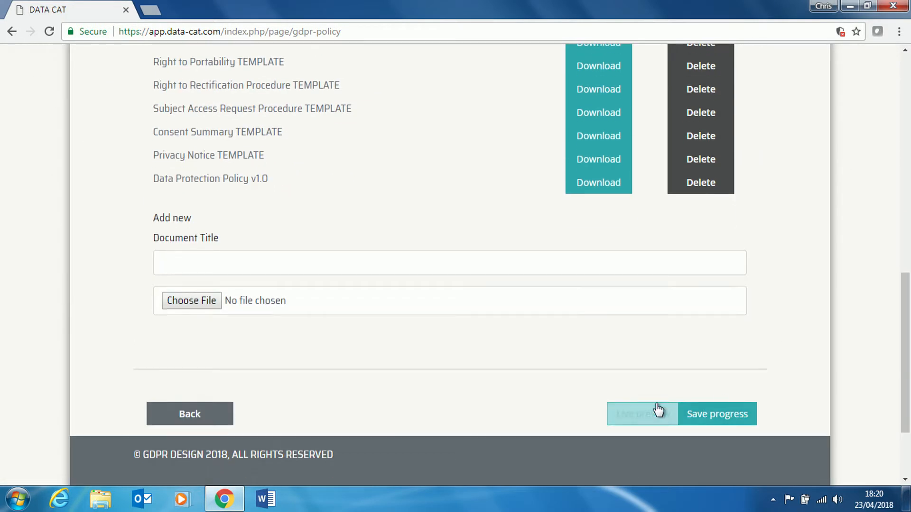
pyautogui.click(658, 409)
pyautogui.scroll(-20, 719, 367)
pyautogui.scroll(-10, 667, 369)
pyautogui.click(446, 451)
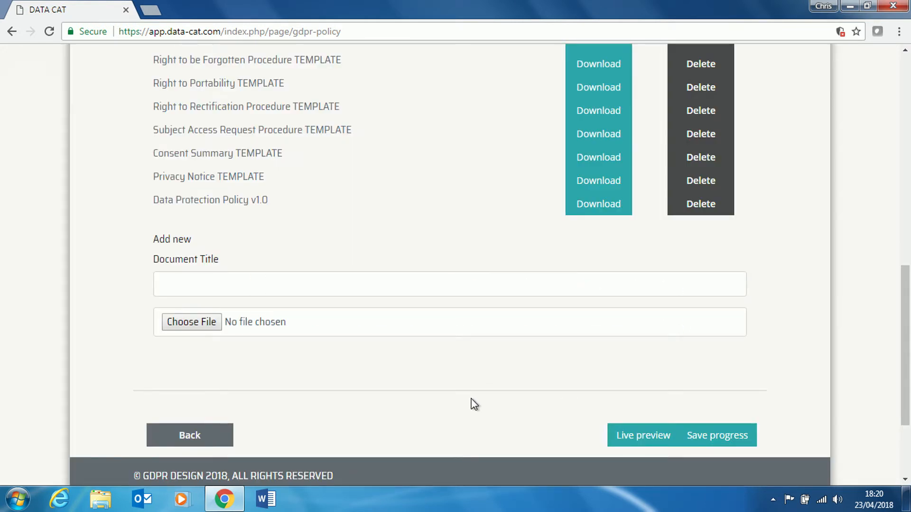
pyautogui.click(228, 441)
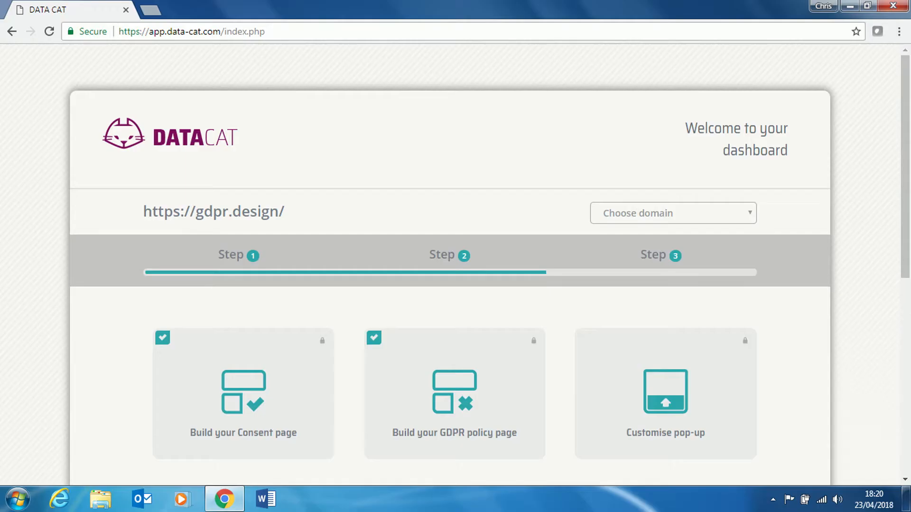
# Open the Customise pop-up page and save the pop-up with its standard consent text.
pyautogui.click(700, 429)
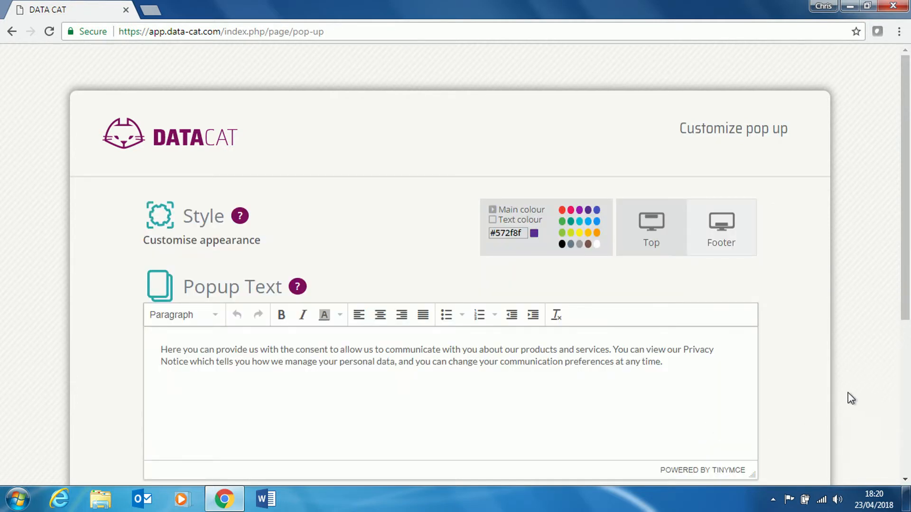
pyautogui.moveTo(237, 220)
pyautogui.moveTo(302, 286)
pyautogui.scroll(-5, 773, 407)
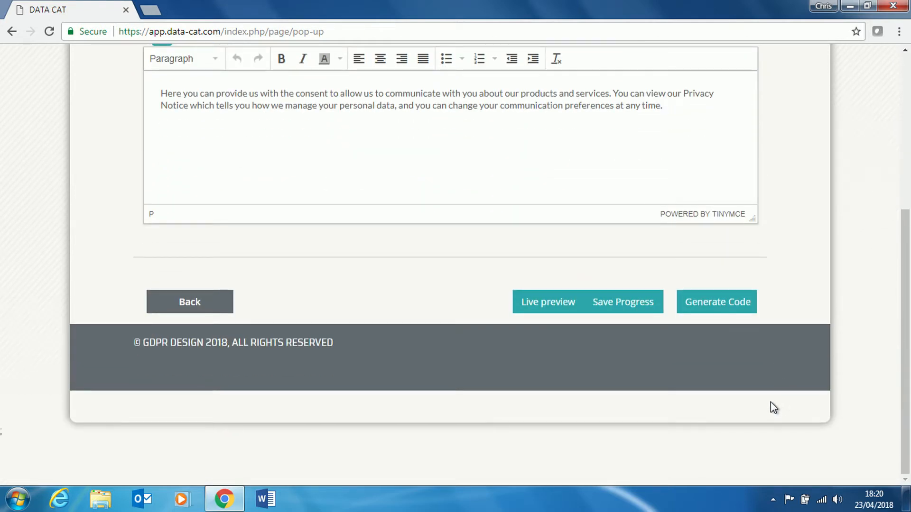
pyautogui.click(635, 309)
# Show the pop-up's live preview bar and then dismiss it.
pyautogui.scroll(-4, 810, 398)
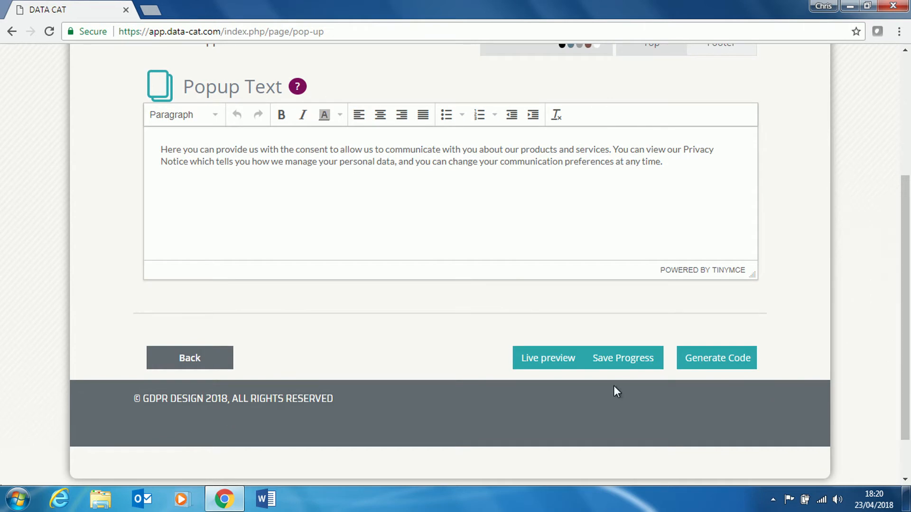
pyautogui.click(560, 373)
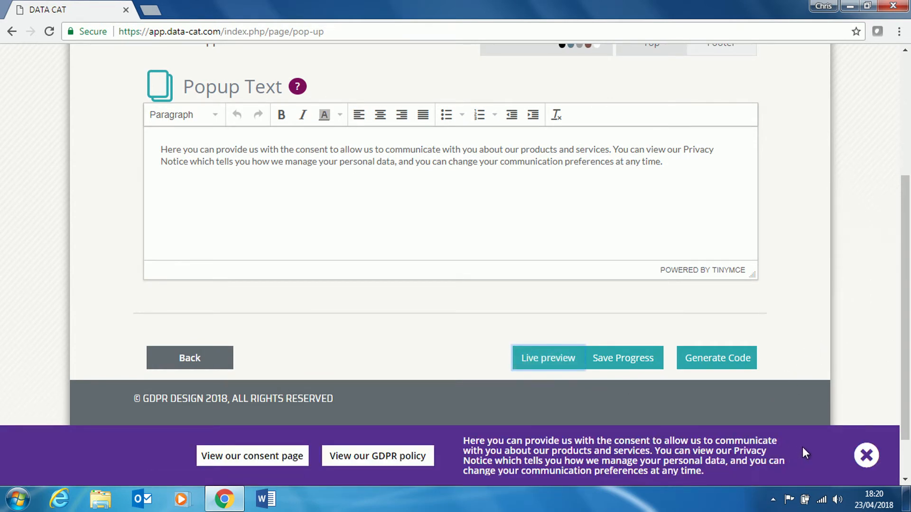
pyautogui.click(866, 455)
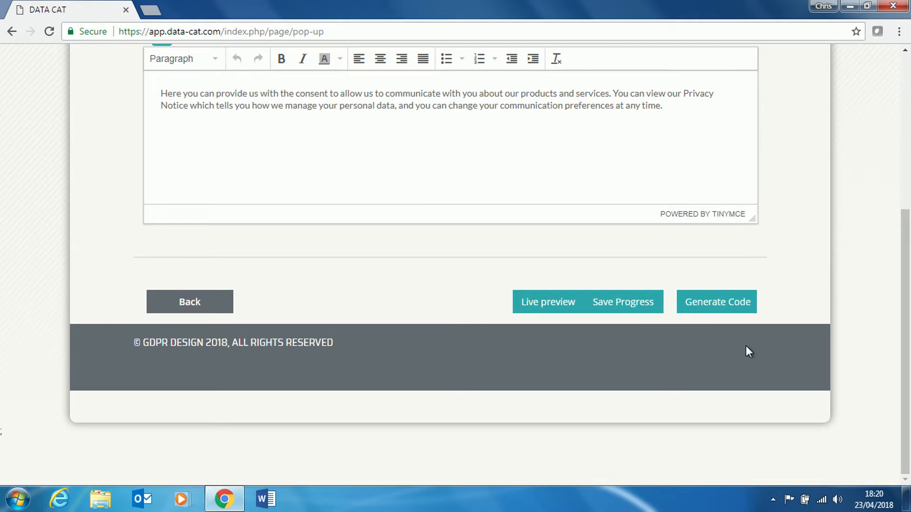
# Generate the pop-up's embed script, copy the snippet, and return to the dashboard.
pyautogui.click(729, 306)
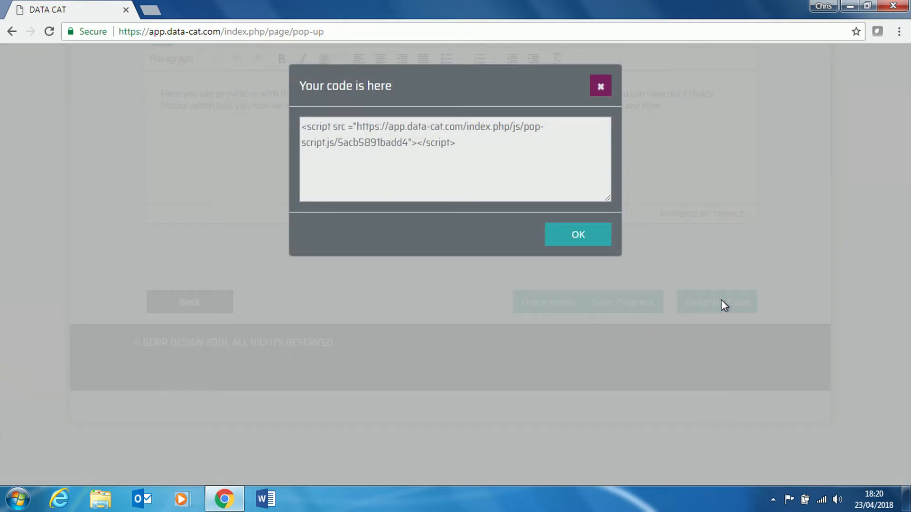
pyautogui.moveTo(467, 150); pyautogui.dragTo(317, 122)
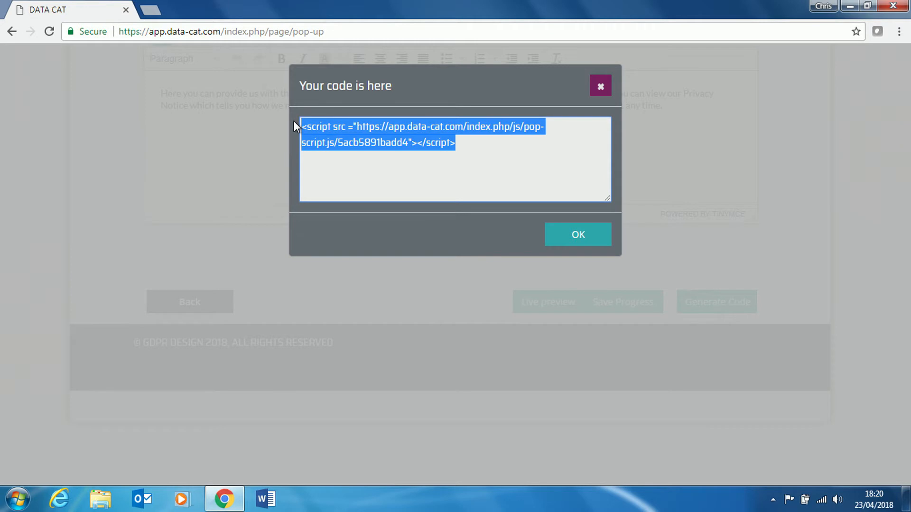
pyautogui.rightClick(392, 147)
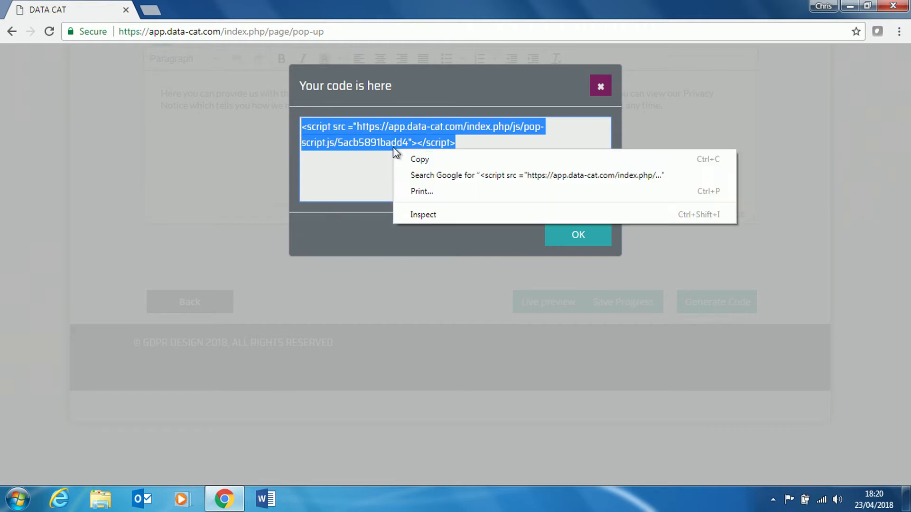
pyautogui.click(419, 158)
pyautogui.click(561, 236)
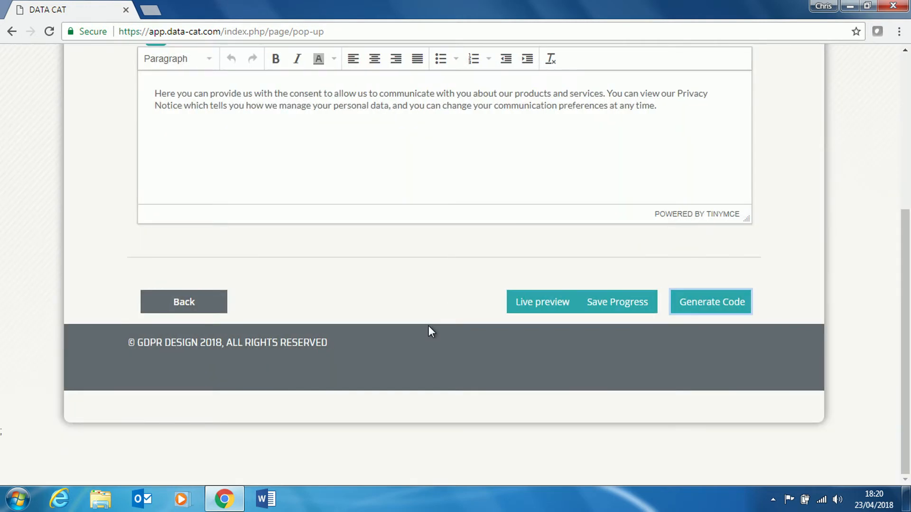
pyautogui.click(183, 308)
pyautogui.scroll(-3, 570, 355)
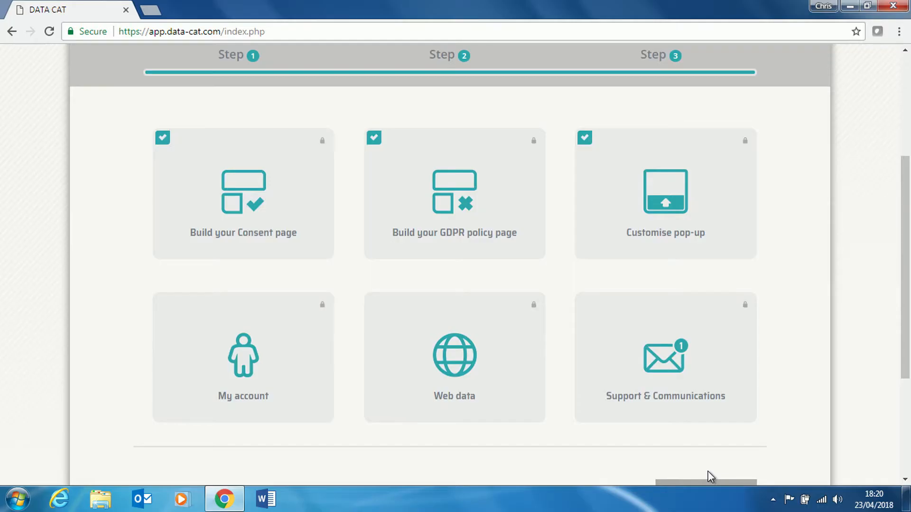
# Open the account's Users list and expand the Add a new user form.
pyautogui.click(255, 386)
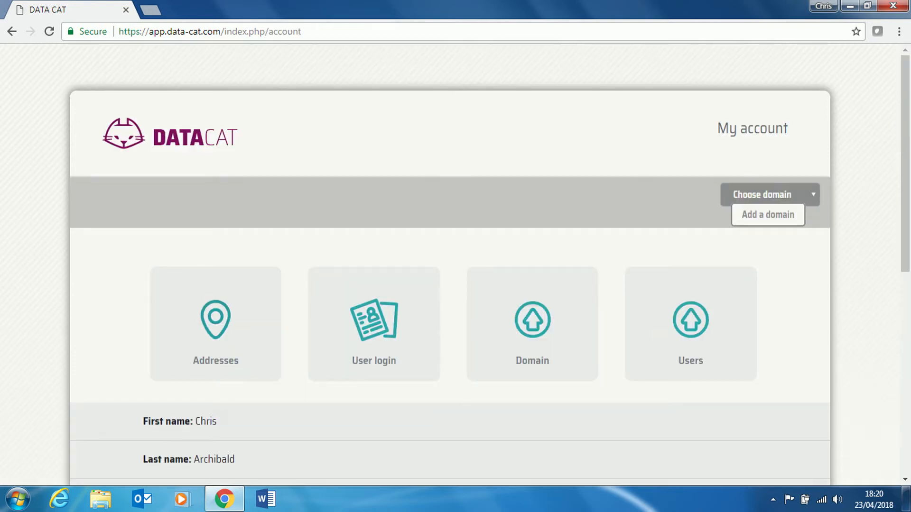
pyautogui.click(673, 338)
pyautogui.scroll(-3, 673, 340)
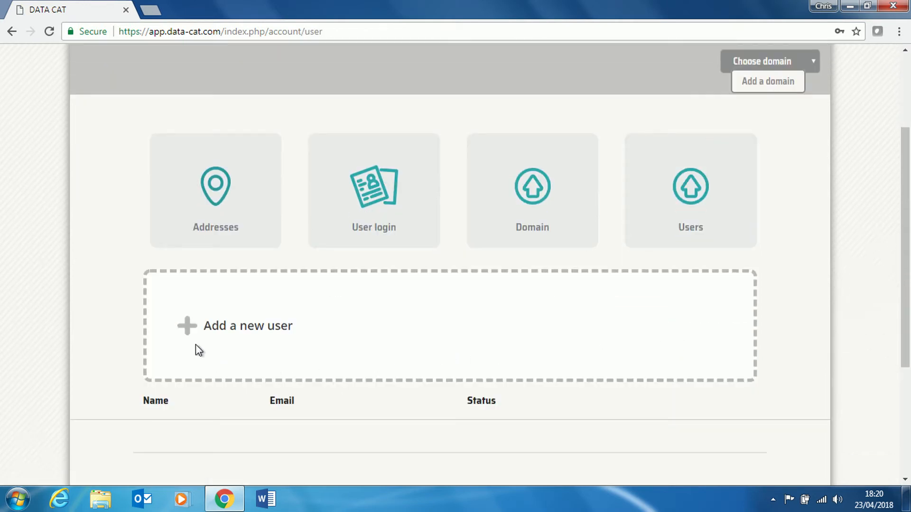
pyautogui.click(190, 328)
pyautogui.scroll(-3, 228, 368)
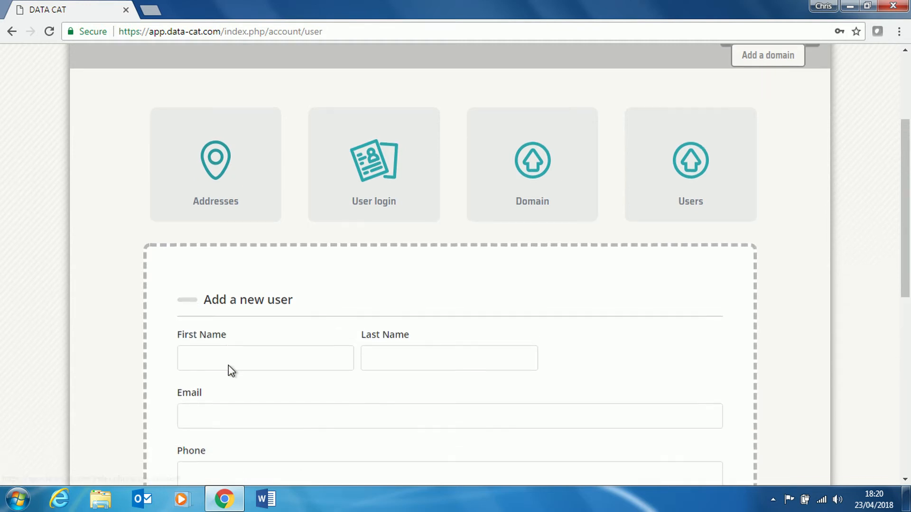
# Fill in the new user's first name, last name, e-mail, phone number and password.
pyautogui.click(236, 254)
pyautogui.write('Joe')
pyautogui.press('Tab')
pyautogui.write('Bloggs')
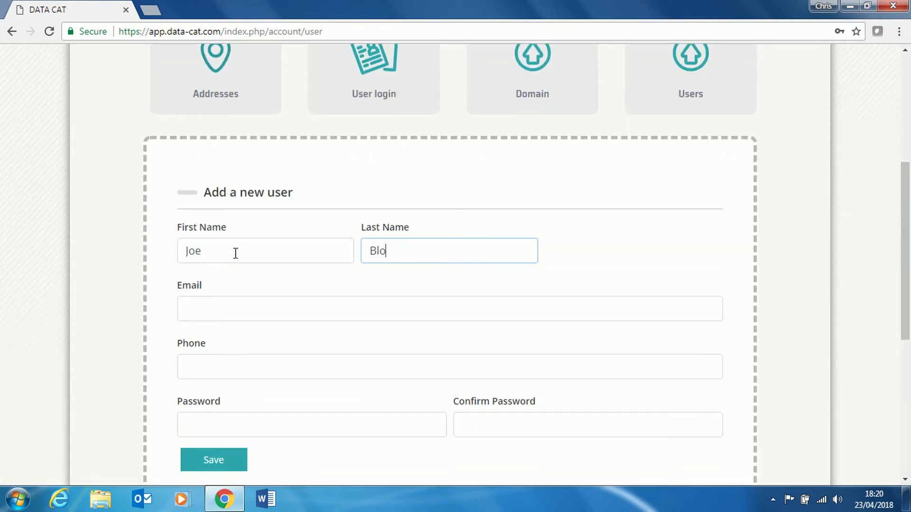
pyautogui.press('Tab')
pyautogui.press('Tab')
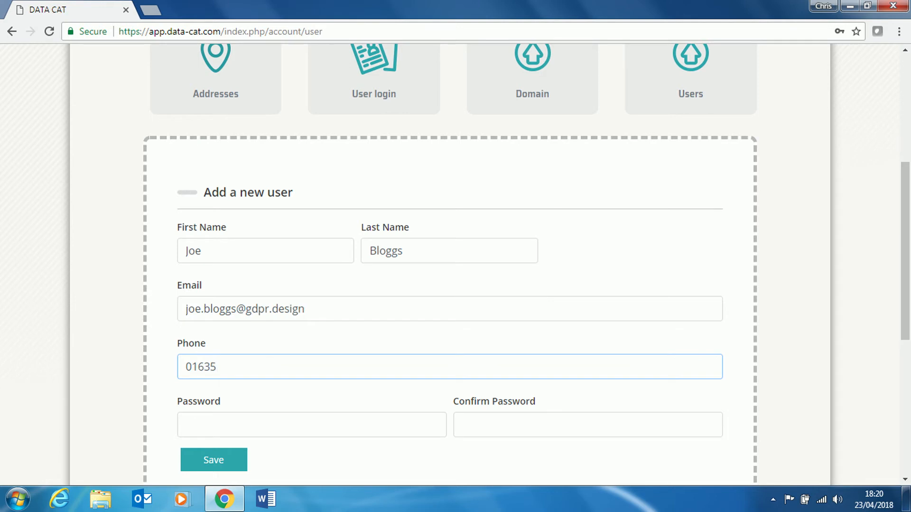
pyautogui.press('Tab')
pyautogui.write('password')
pyautogui.press('Tab')
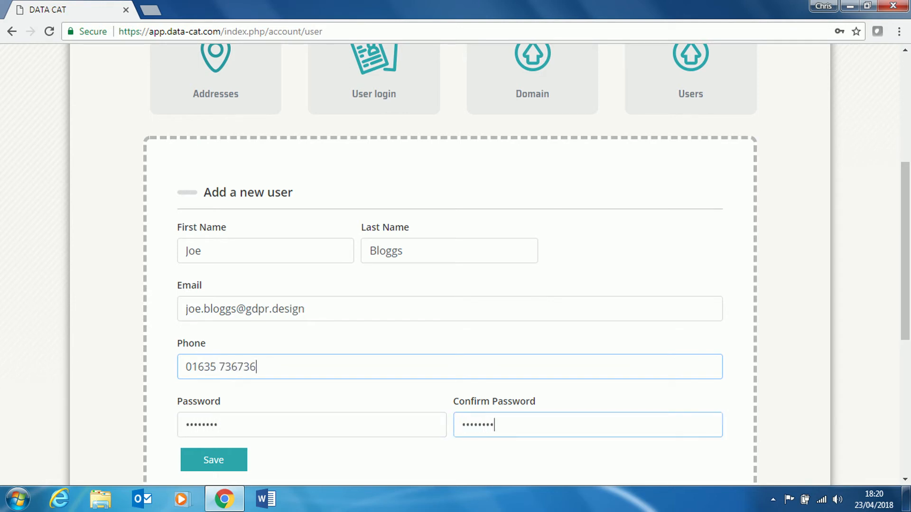
# Save the new user and return to the dashboard.
pyautogui.click(209, 465)
pyautogui.scroll(-7, 49, 350)
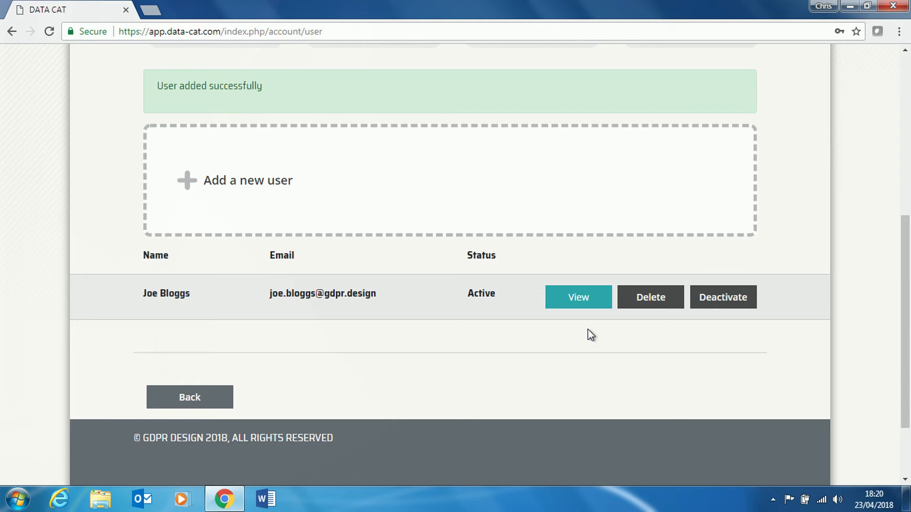
pyautogui.click(222, 397)
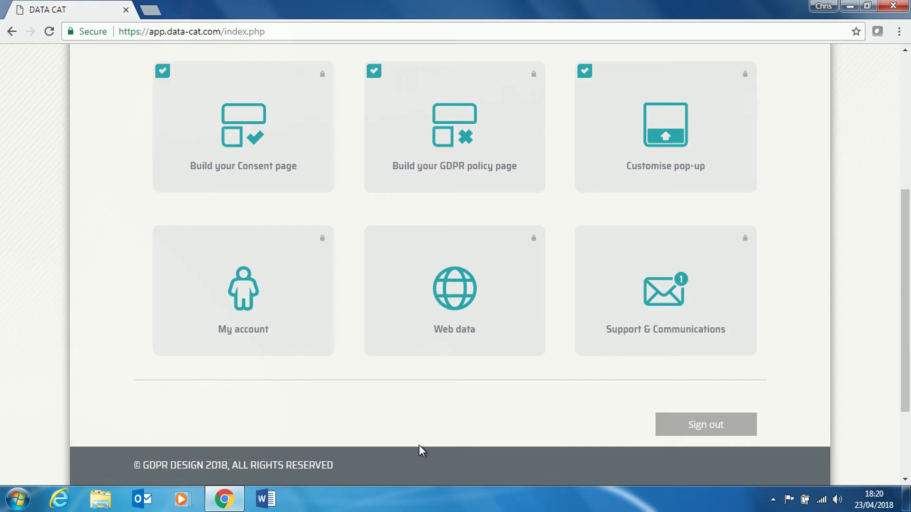
pyautogui.click(249, 299)
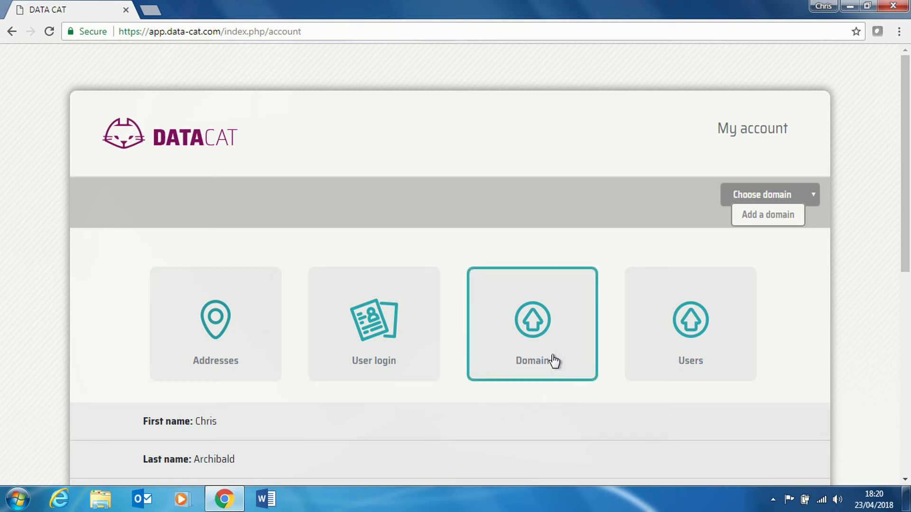
pyautogui.click(546, 330)
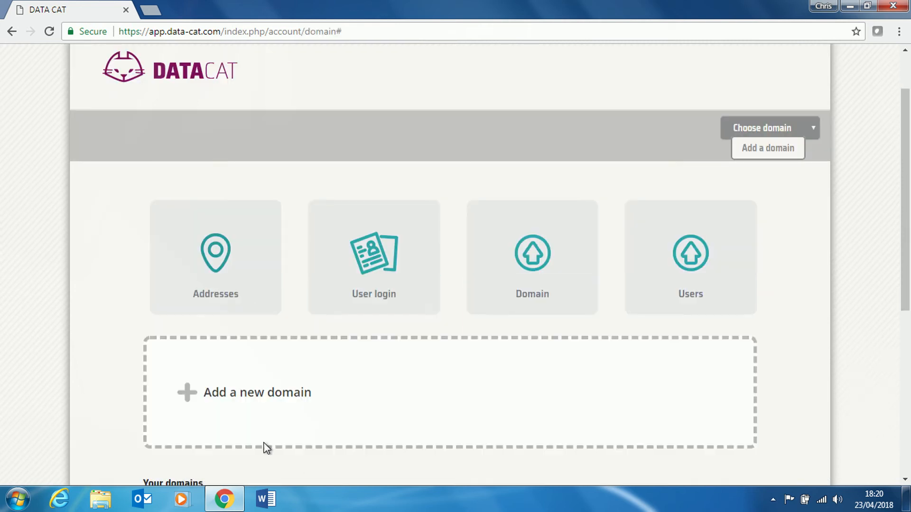
pyautogui.click(188, 393)
pyautogui.scroll(-4, 175, 390)
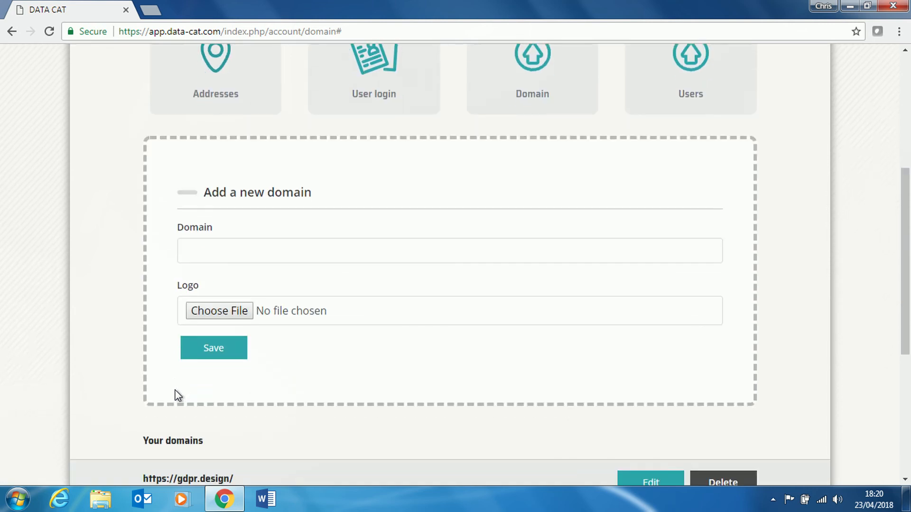
pyautogui.write('www.gd')
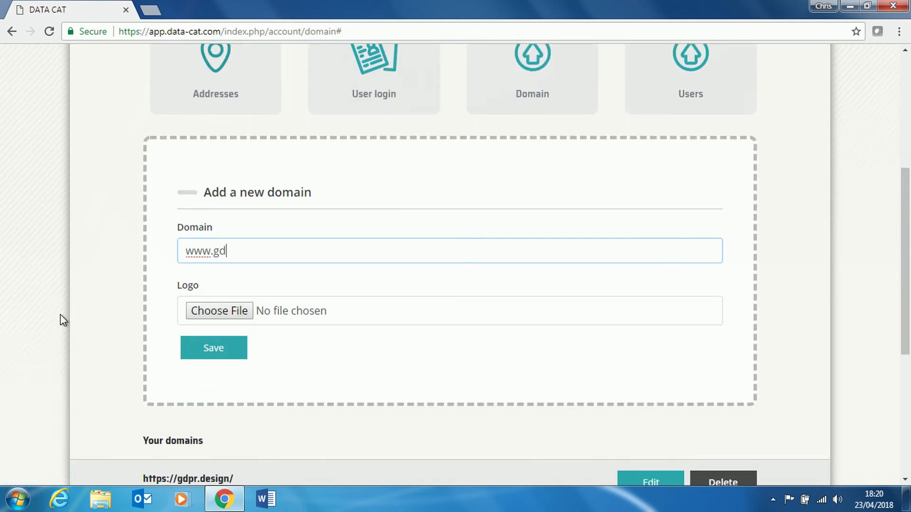
pyautogui.write('pr.design')
pyautogui.click(236, 312)
pyautogui.doubleClick(188, 185)
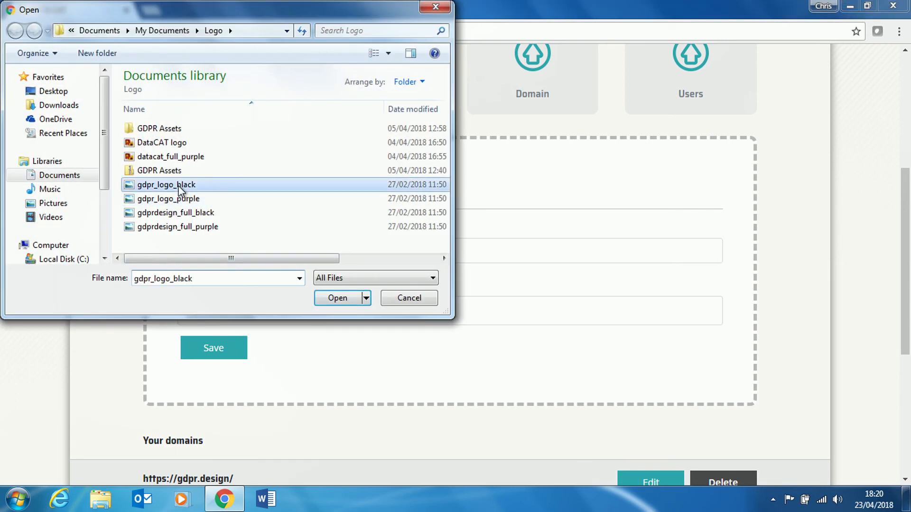
pyautogui.click(225, 350)
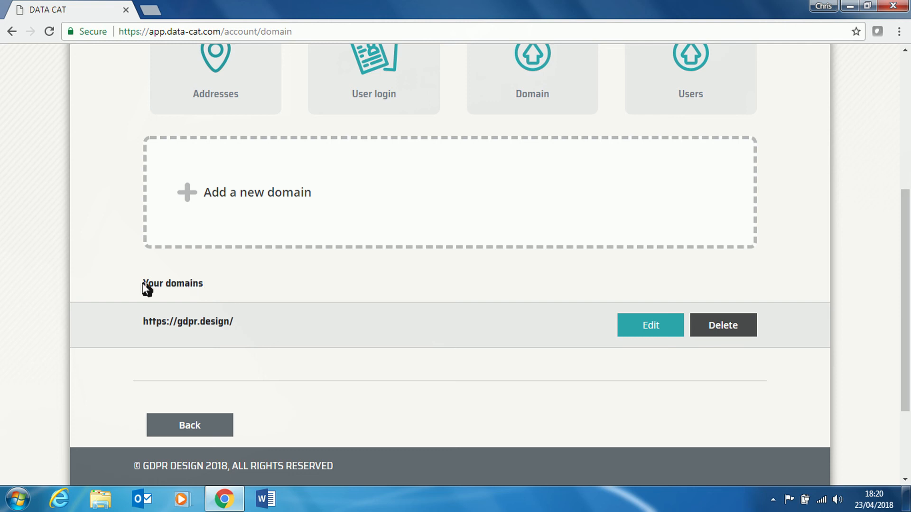
pyautogui.click(201, 424)
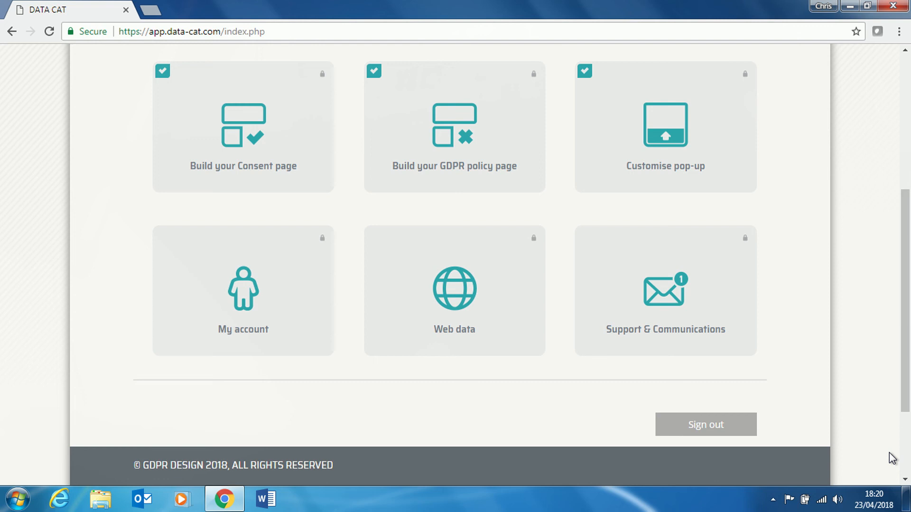